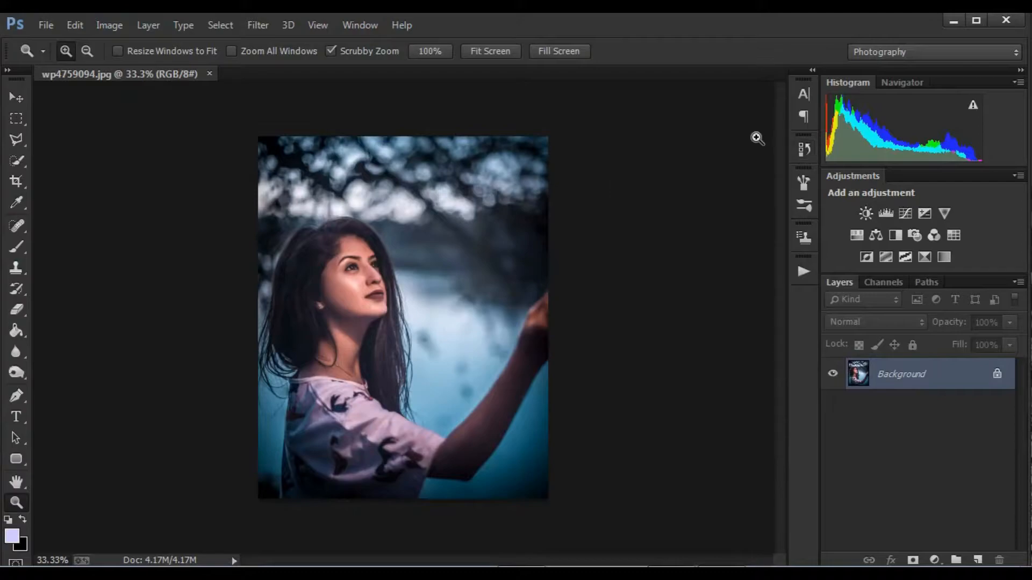
# Step: Crop the portrait from its right side so the outstretched hand is cut off
pyautogui.click(16, 182)
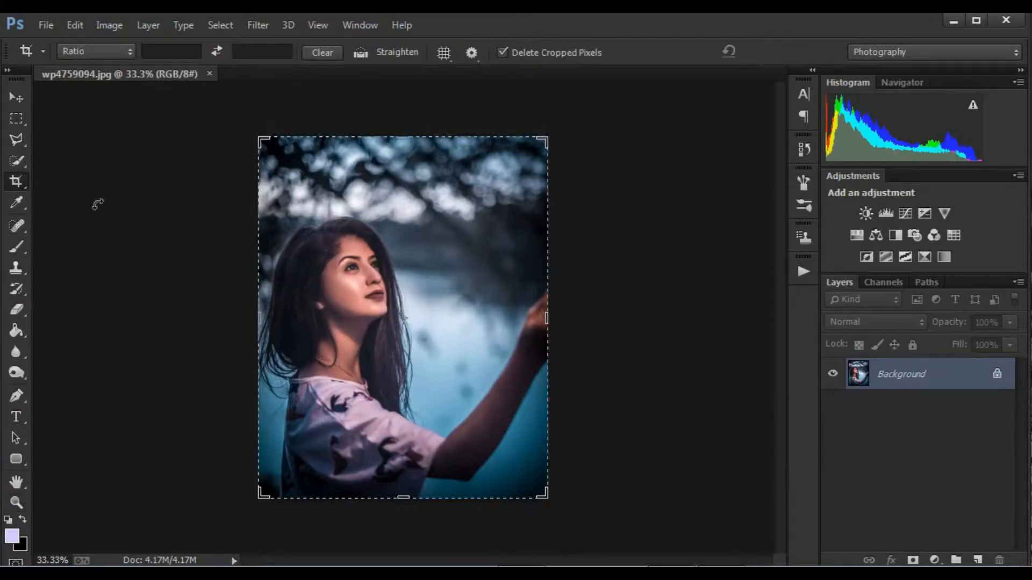
pyautogui.moveTo(547, 318); pyautogui.dragTo(521, 322)
pyautogui.click(782, 52)
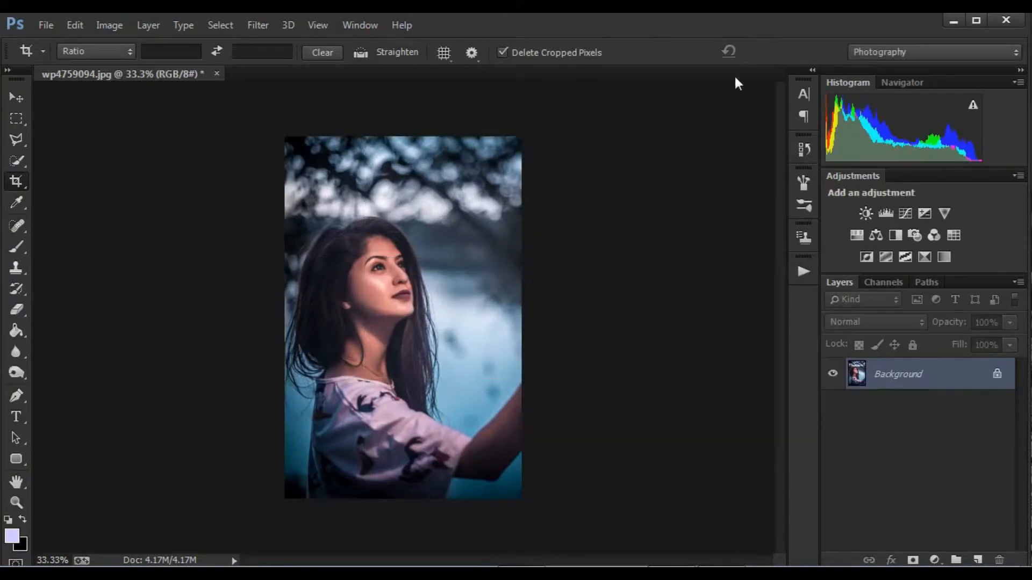
# Step: Add a Brightness/Contrast adjustment layer with Brightness -81 and Contrast 68 to darken the portrait
pyautogui.click(16, 502)
pyautogui.click(361, 418)
pyautogui.moveTo(362, 418); pyautogui.dragTo(437, 322)
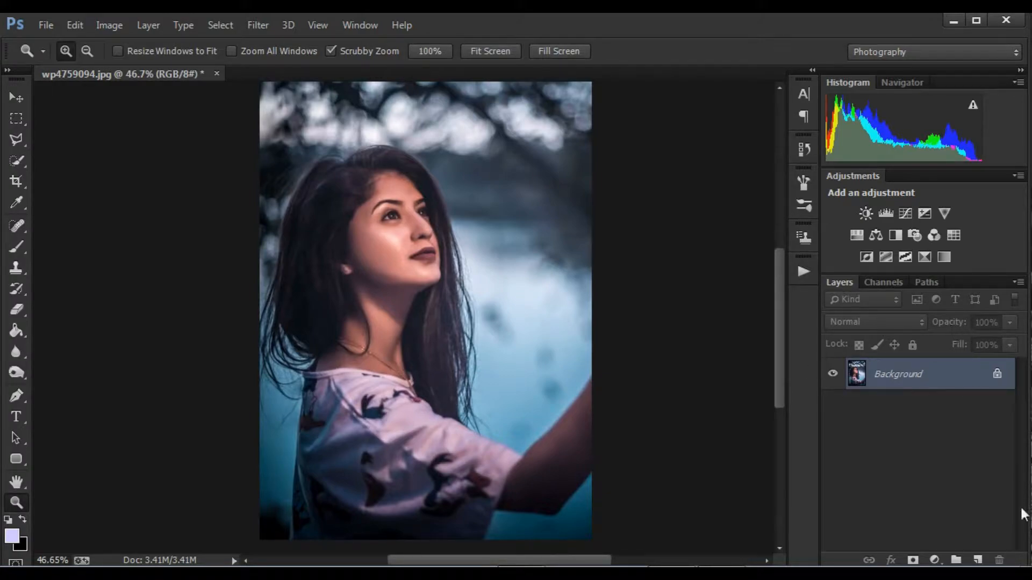
pyautogui.click(935, 559)
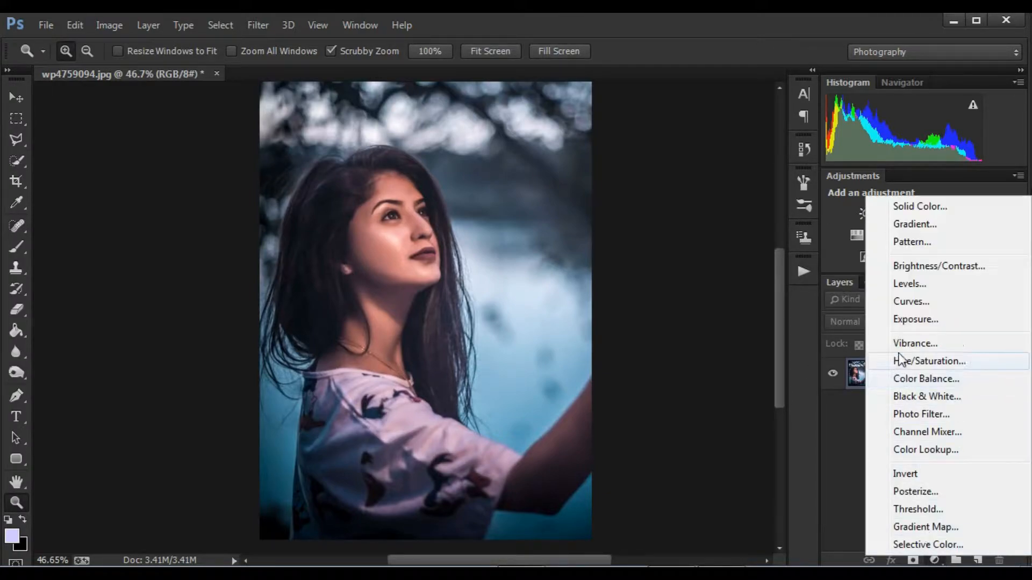
pyautogui.click(914, 271)
pyautogui.moveTo(671, 204); pyautogui.dragTo(628, 202)
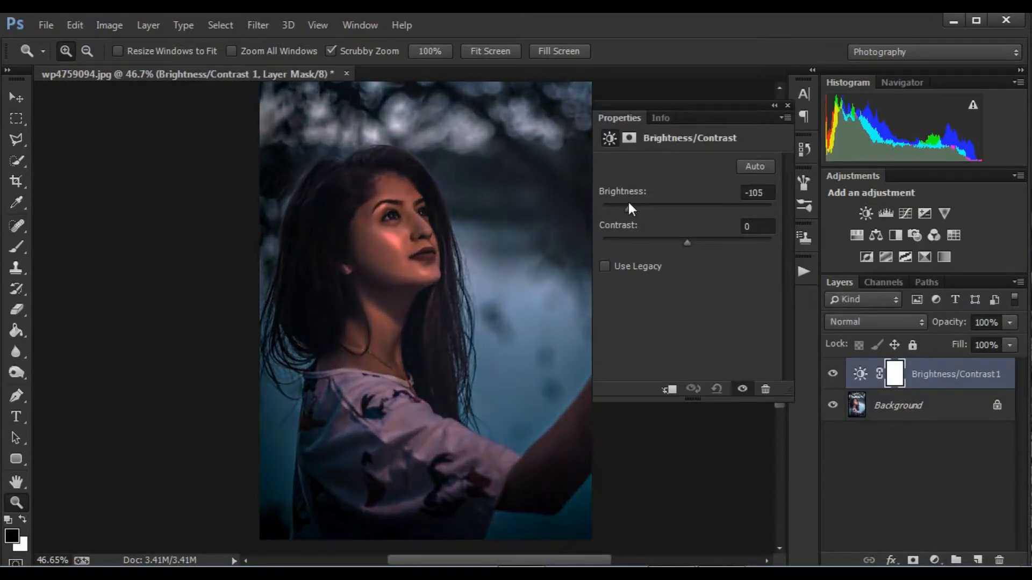
pyautogui.moveTo(689, 239); pyautogui.dragTo(719, 232)
pyautogui.click(640, 207)
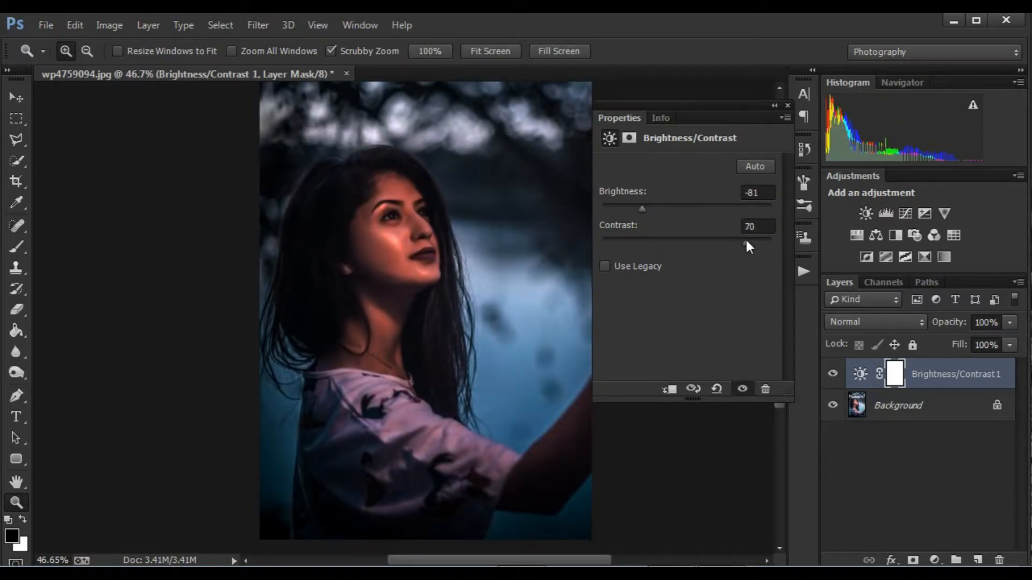
pyautogui.moveTo(743, 240); pyautogui.dragTo(744, 238)
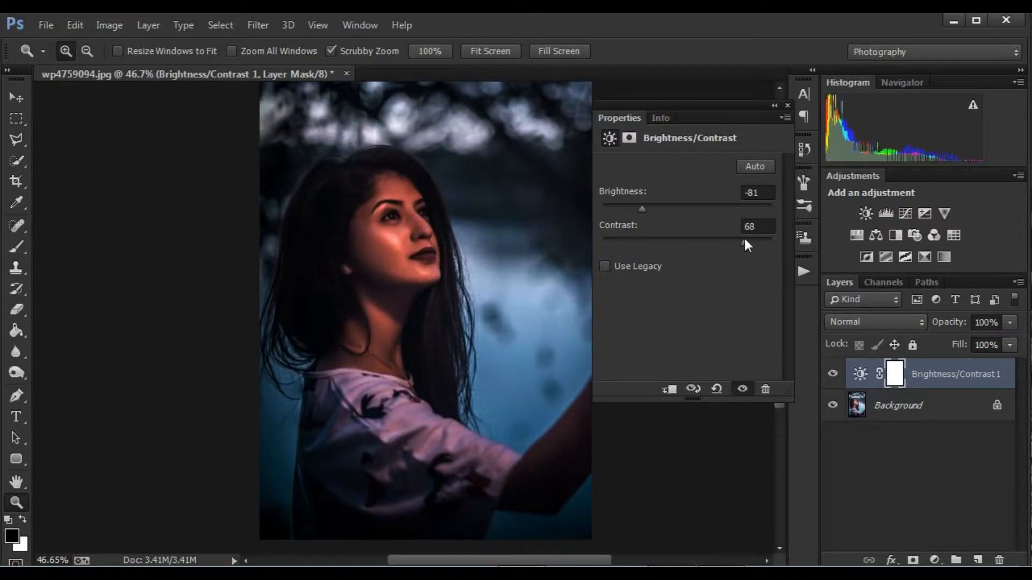
pyautogui.click(787, 105)
# Step: Add a Channel Mixer adjustment layer with the Blue output channel set to Red +19, Green -25 and Blue +129
pyautogui.click(933, 558)
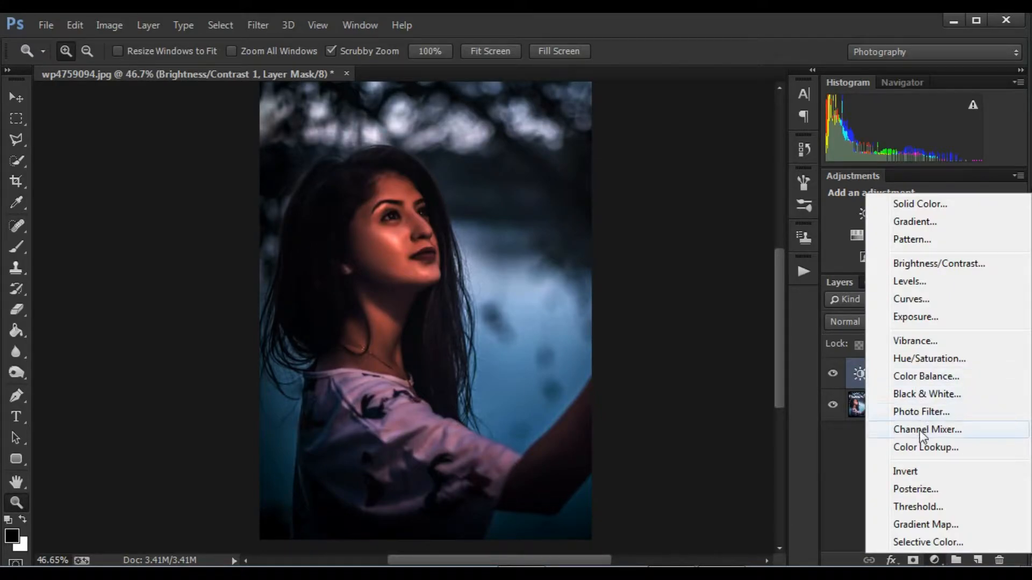
pyautogui.click(922, 430)
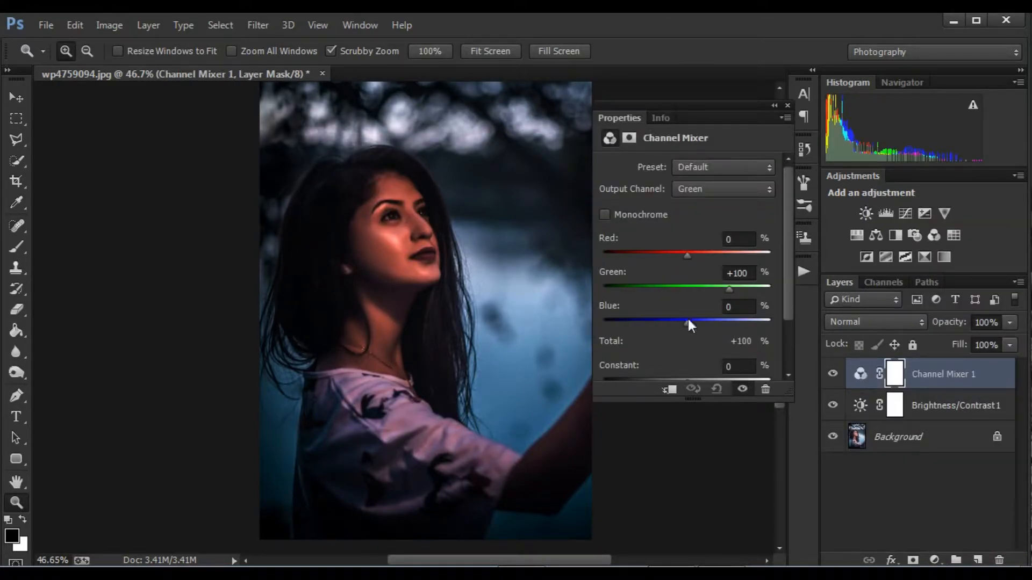
pyautogui.click(724, 188)
pyautogui.click(723, 232)
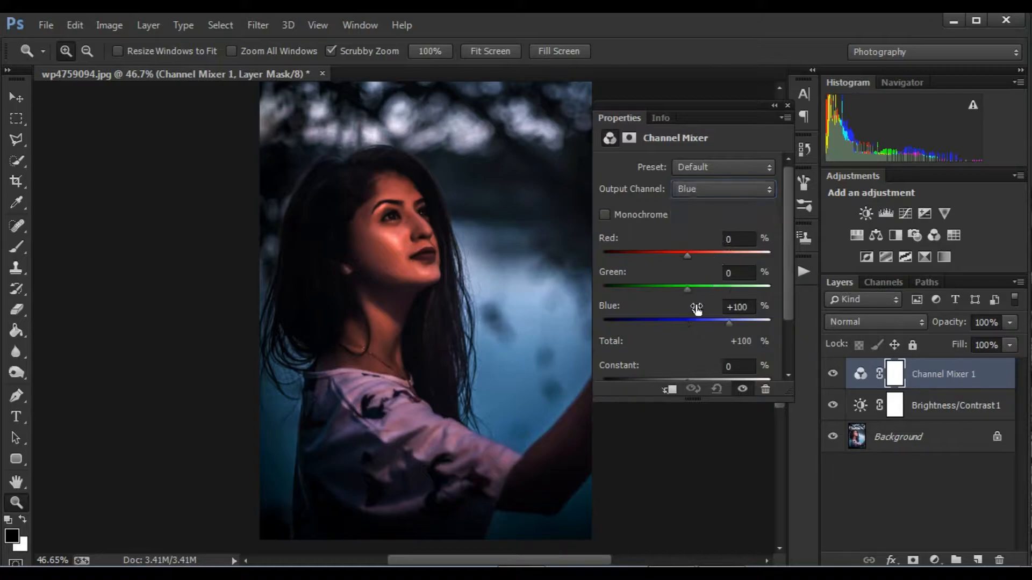
pyautogui.moveTo(728, 325); pyautogui.dragTo(750, 321)
pyautogui.moveTo(691, 284); pyautogui.dragTo(695, 255)
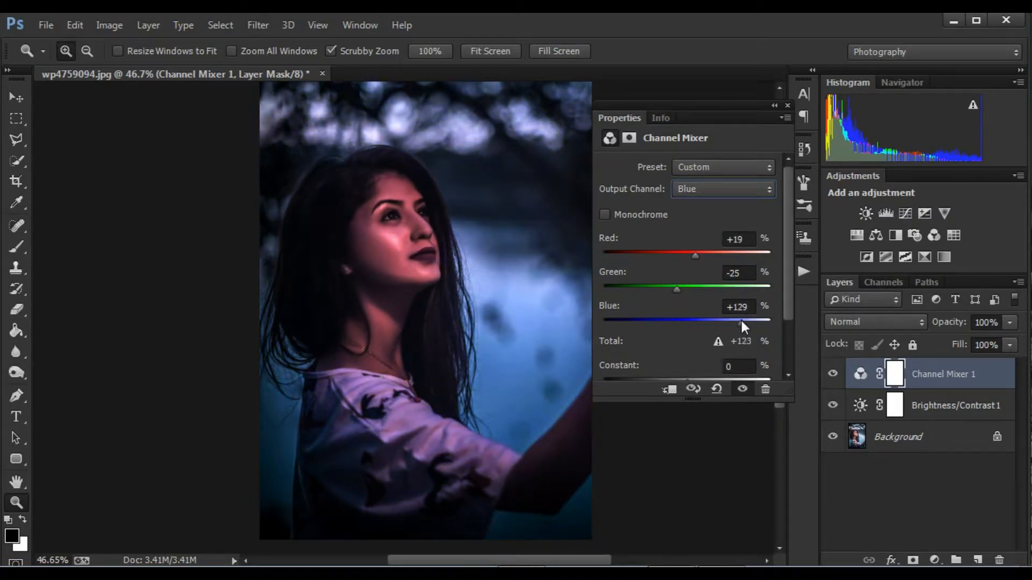
pyautogui.click(785, 105)
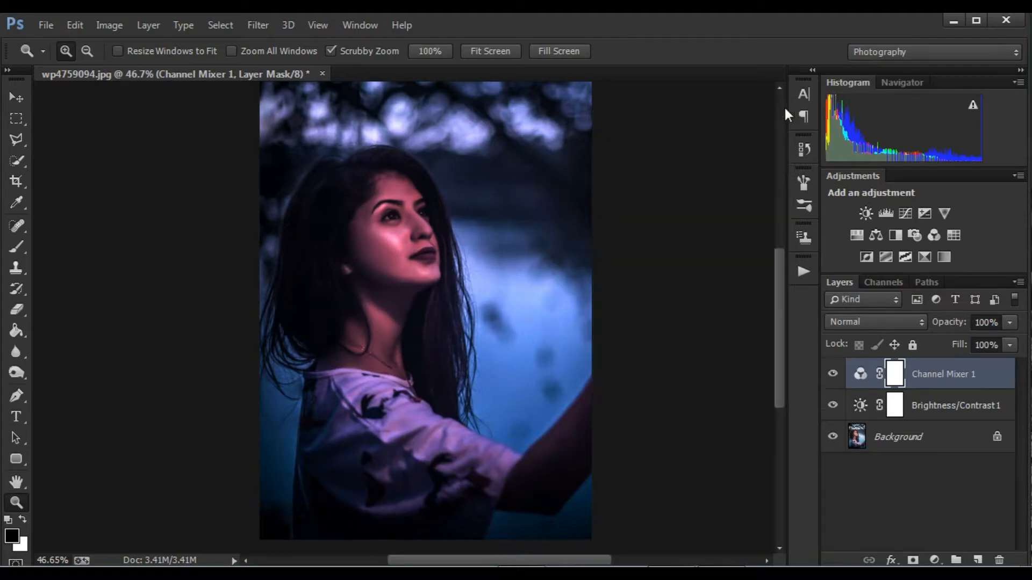
# Step: Add a Hue/Saturation adjustment layer with Hue +3, Saturation -54 and Lightness -33
pyautogui.click(932, 560)
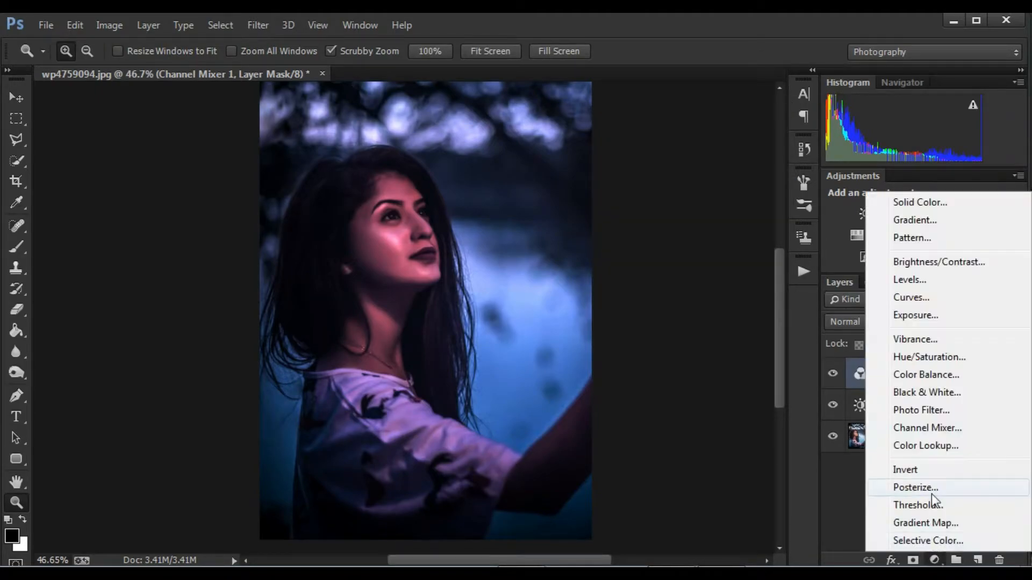
pyautogui.click(913, 357)
pyautogui.moveTo(688, 231)
pyautogui.mouseDown()
pyautogui.moveTo(664, 227)
pyautogui.moveTo(689, 224)
pyautogui.mouseUp()
pyautogui.moveTo(687, 263); pyautogui.dragTo(642, 265)
pyautogui.moveTo(673, 295); pyautogui.dragTo(660, 292)
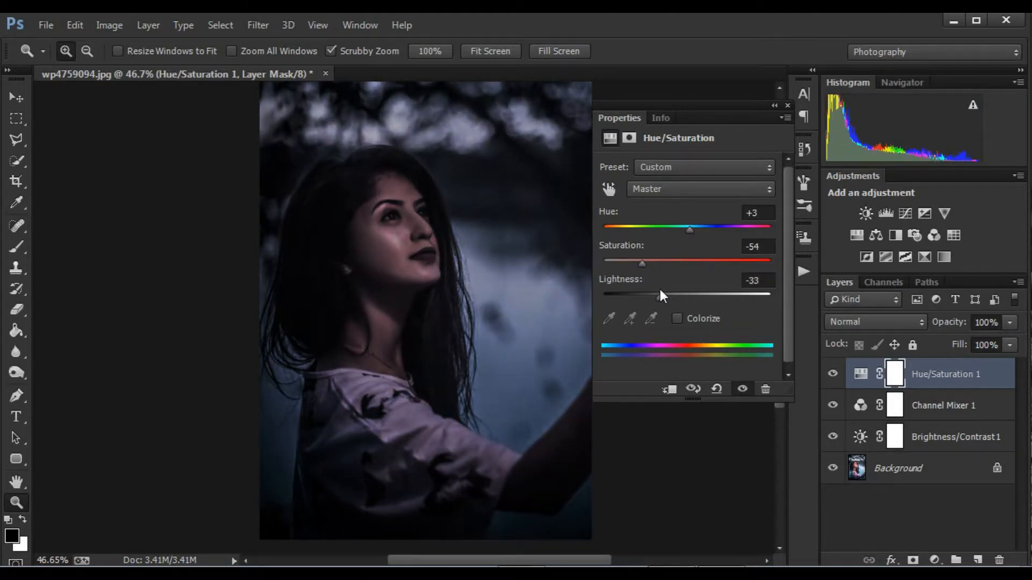
pyautogui.click(786, 105)
# Step: Add a second Hue/Saturation adjustment layer with Saturation -45 and Lightness -75
pyautogui.click(935, 559)
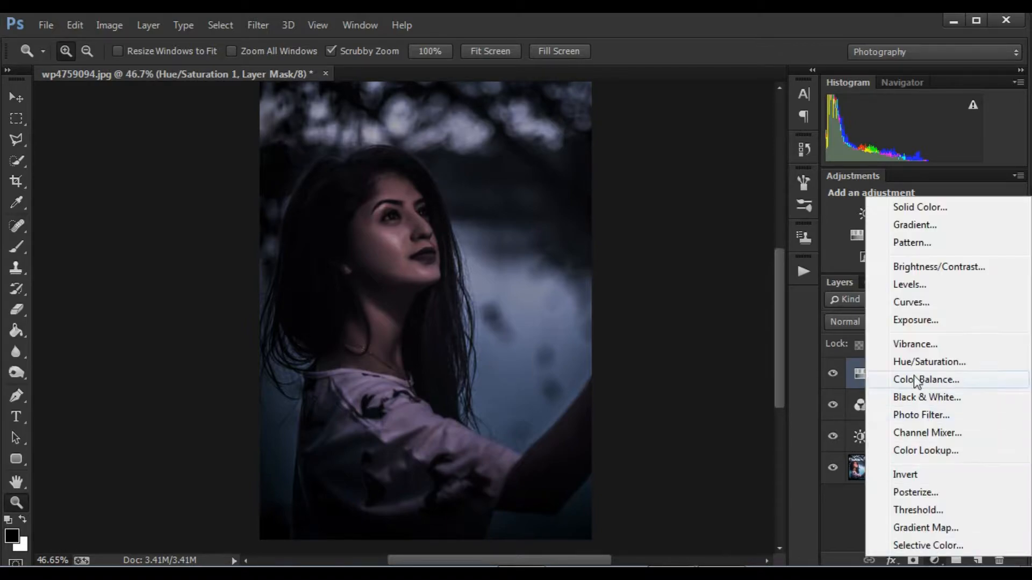
pyautogui.click(917, 363)
pyautogui.moveTo(674, 300); pyautogui.dragTo(624, 299)
pyautogui.moveTo(676, 263); pyautogui.dragTo(649, 260)
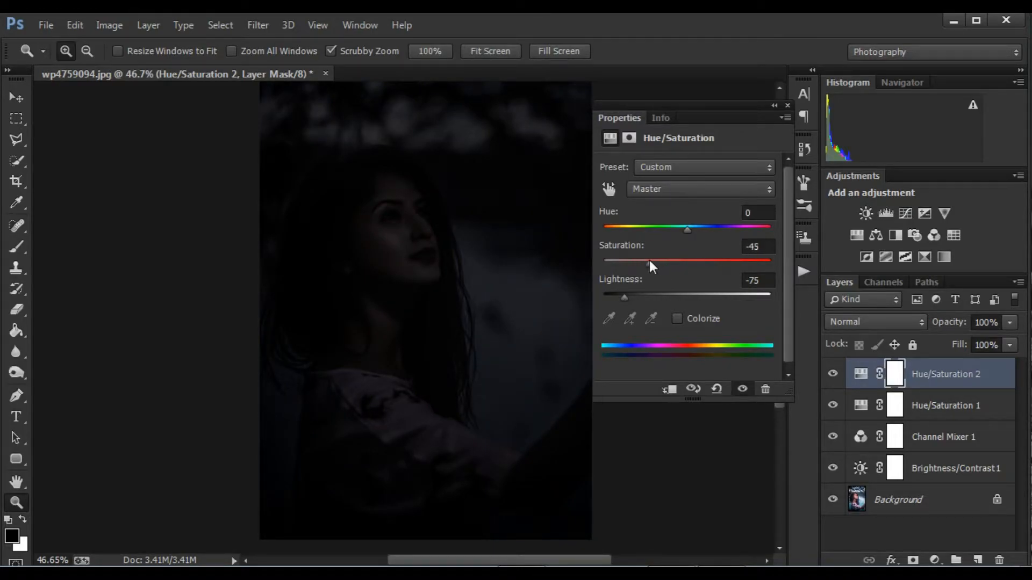
pyautogui.click(774, 105)
# Step: Paint black with a soft 976 px brush on the Hue/Saturation 2 mask to reveal the woman's face and the surrounding area
pyautogui.click(13, 536)
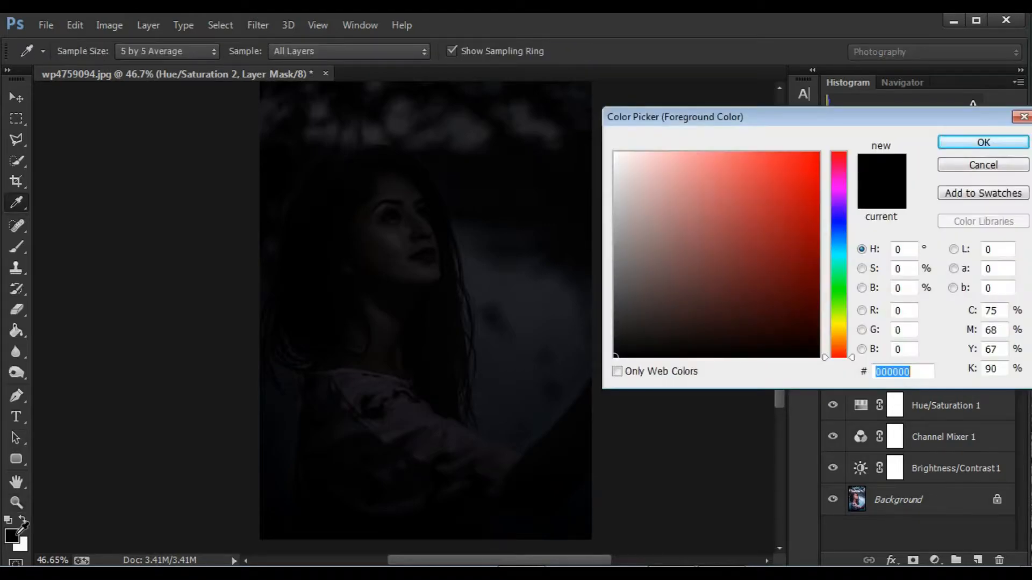
pyautogui.click(981, 141)
pyautogui.press('z')
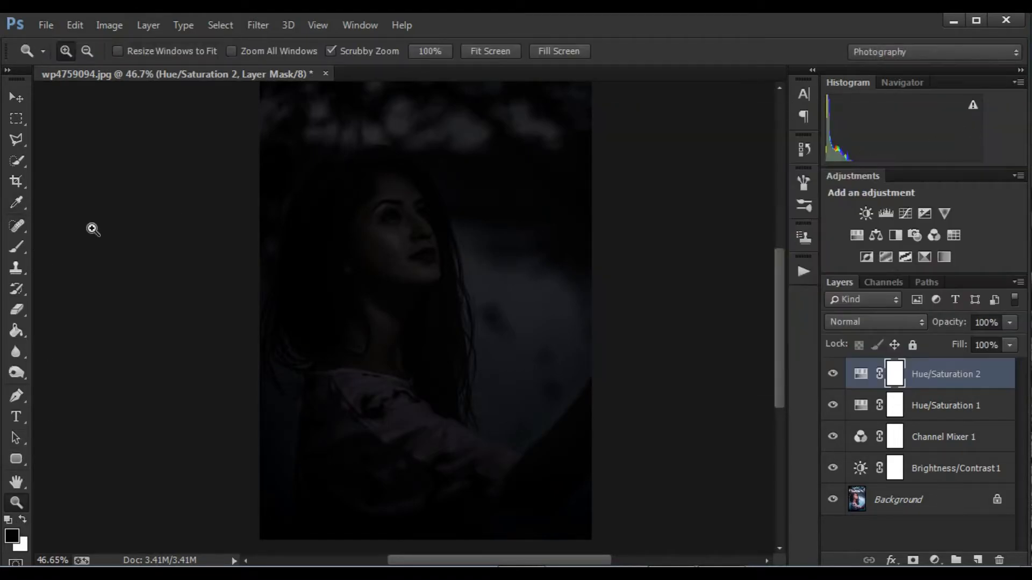
pyautogui.click(16, 247)
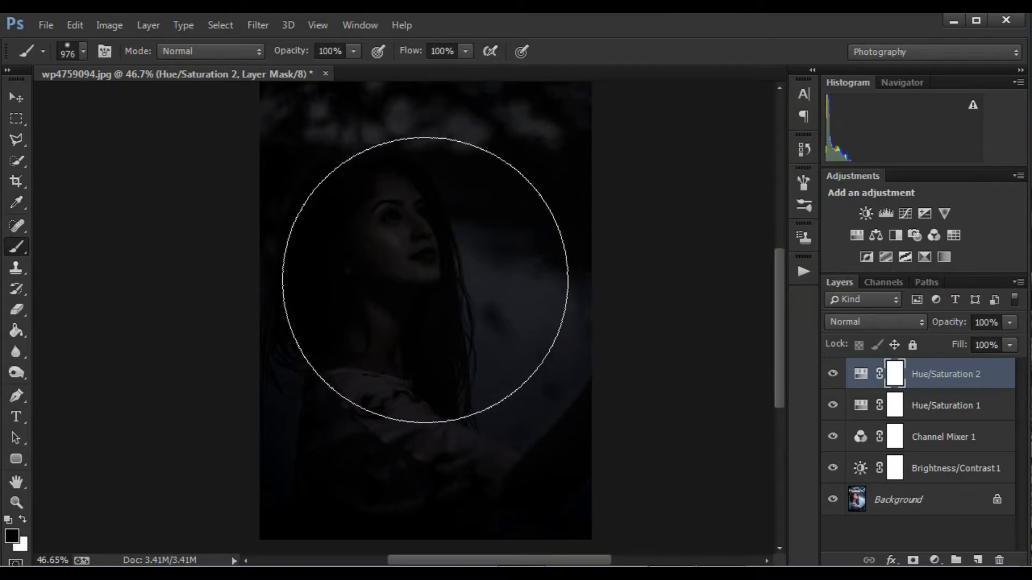
pyautogui.moveTo(425, 280)
pyautogui.mouseDown()
pyautogui.moveTo(424, 334)
pyautogui.moveTo(430, 272)
pyautogui.mouseUp()
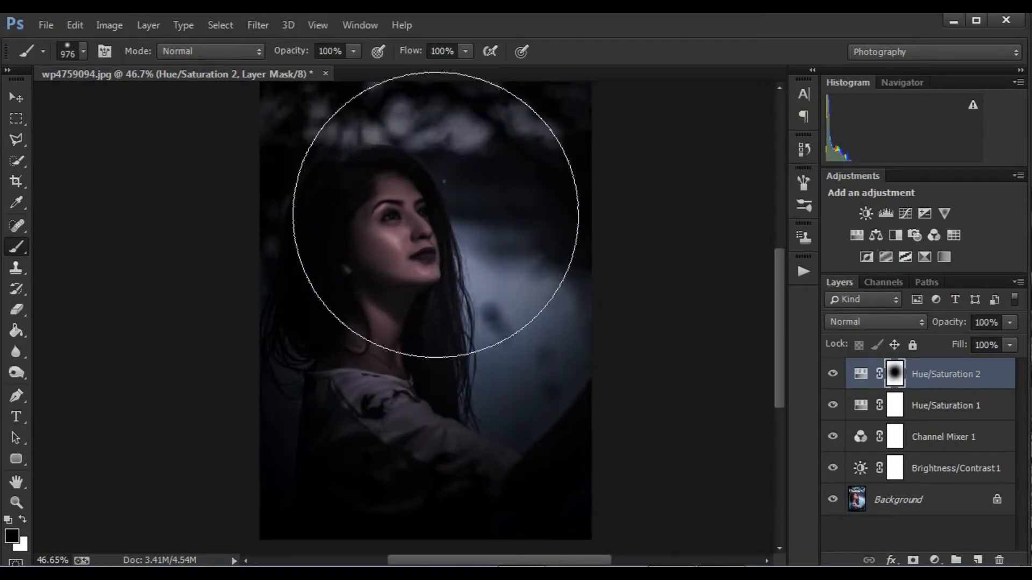
# Step: Set the brush size to 176 px for finer painting on the mask
pyautogui.rightClick(488, 212)
pyautogui.click(567, 218)
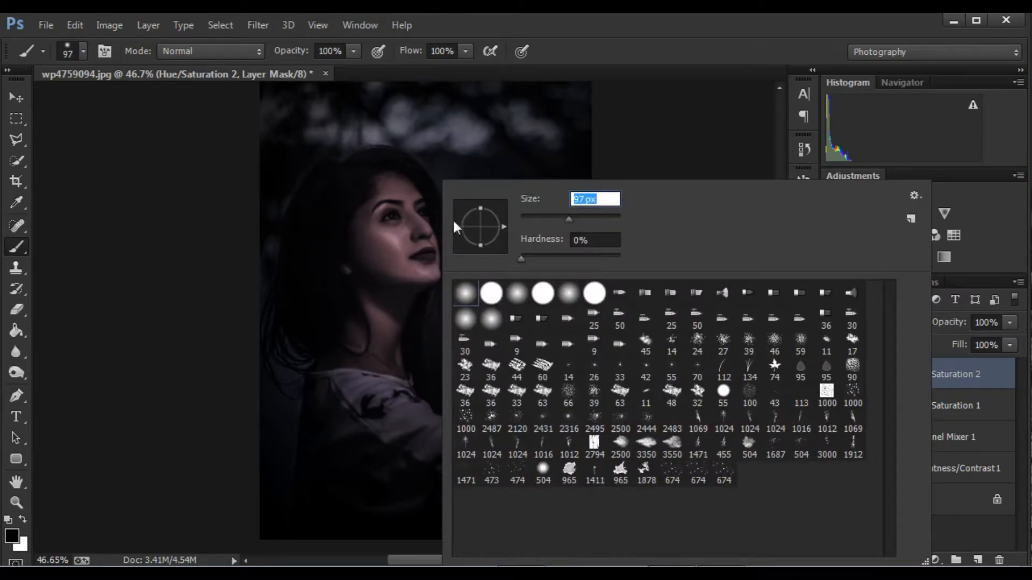
pyautogui.write('176')
pyautogui.press('Return')
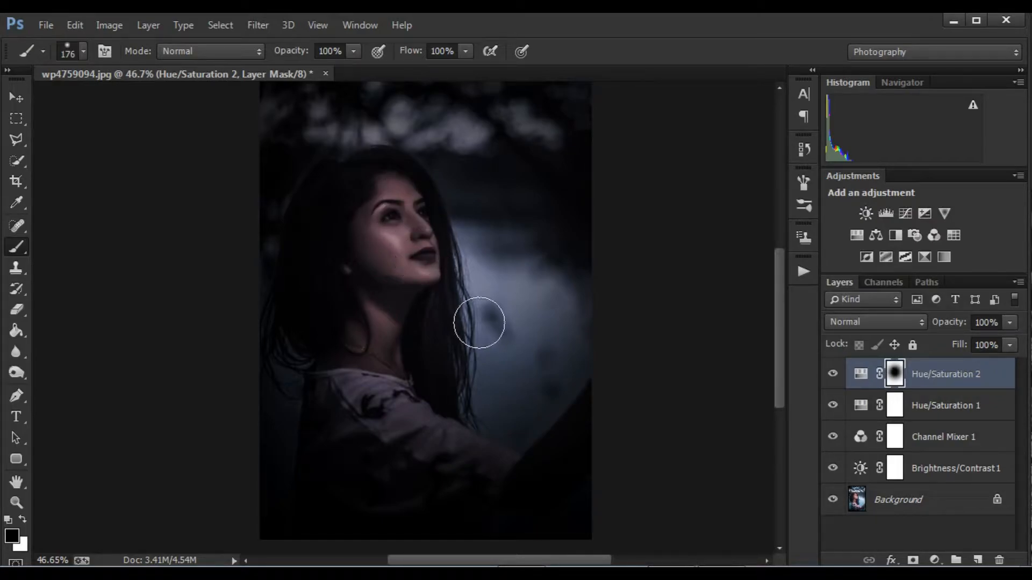
# Step: Try painting along the outstretched arm on the Hue/Saturation 2 mask, and step back in the history to remove the stroke
pyautogui.moveTo(575, 391); pyautogui.dragTo(521, 448)
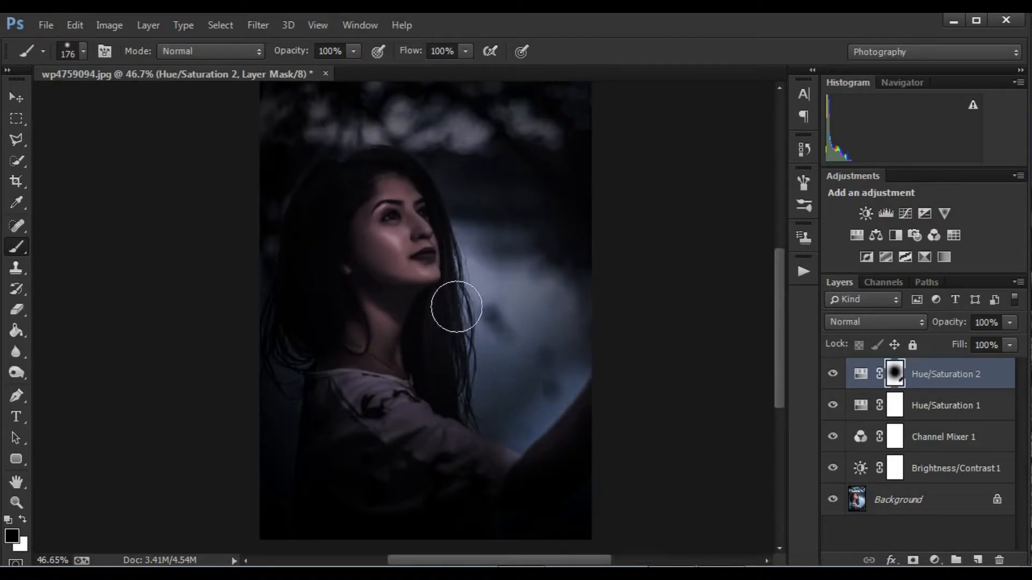
pyautogui.click(804, 149)
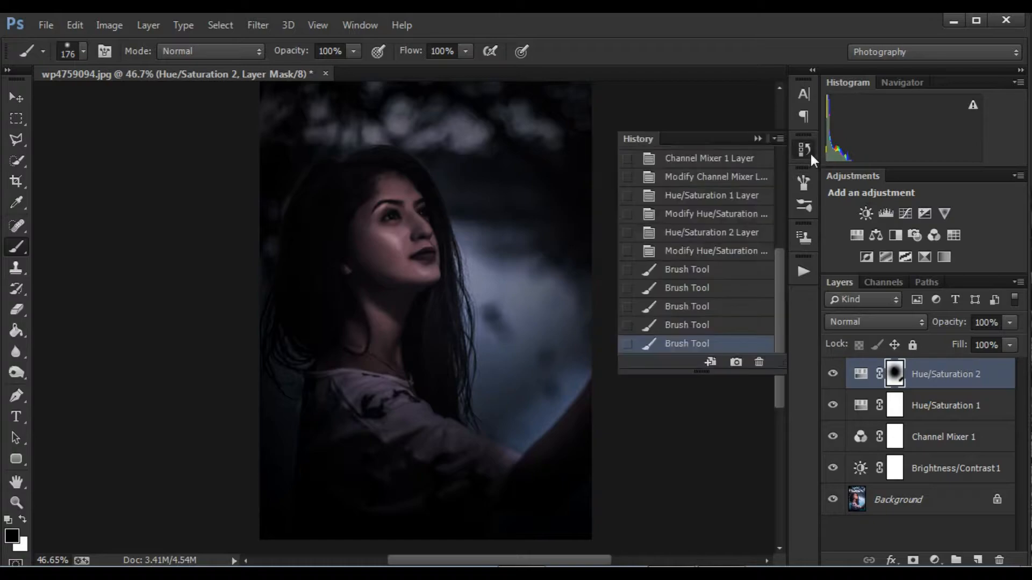
pyautogui.click(711, 330)
pyautogui.click(758, 139)
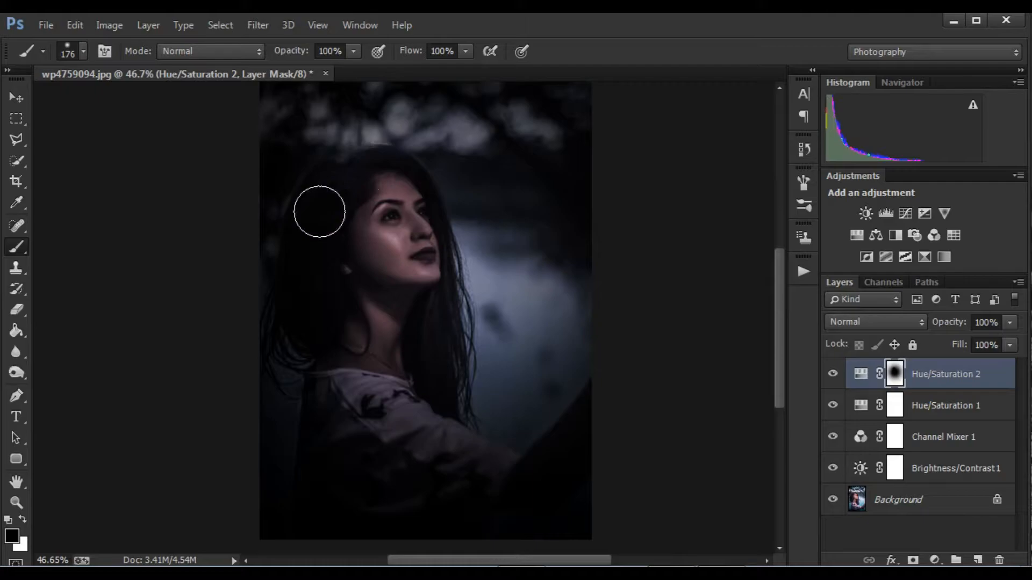
# Step: Paint over the hair and shoulder on the Hue/Saturation 2 mask to lighten them, and check the whole picture
pyautogui.moveTo(316, 311)
pyautogui.mouseDown()
pyautogui.moveTo(343, 367)
pyautogui.moveTo(385, 389)
pyautogui.mouseUp()
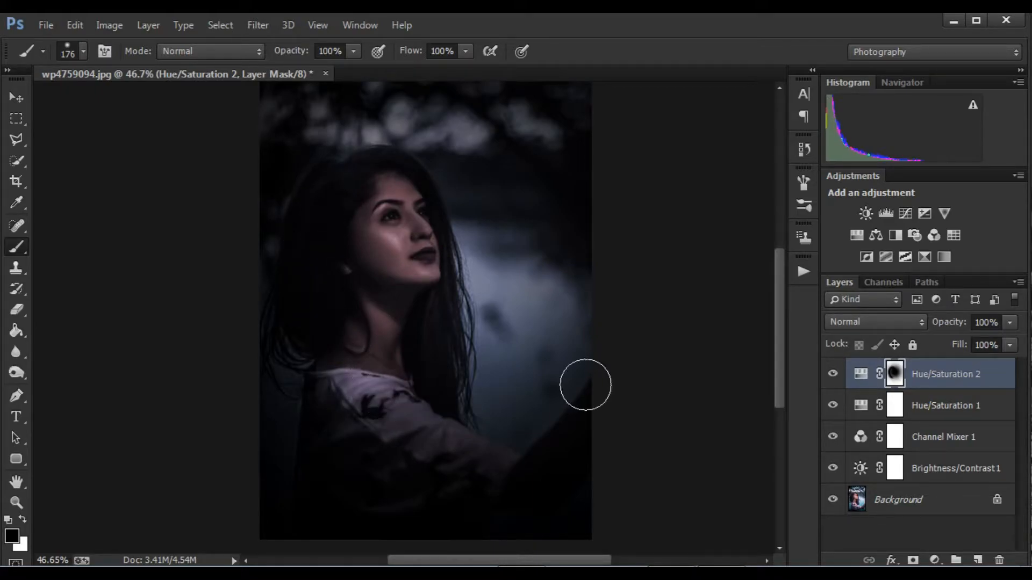
pyautogui.click(16, 503)
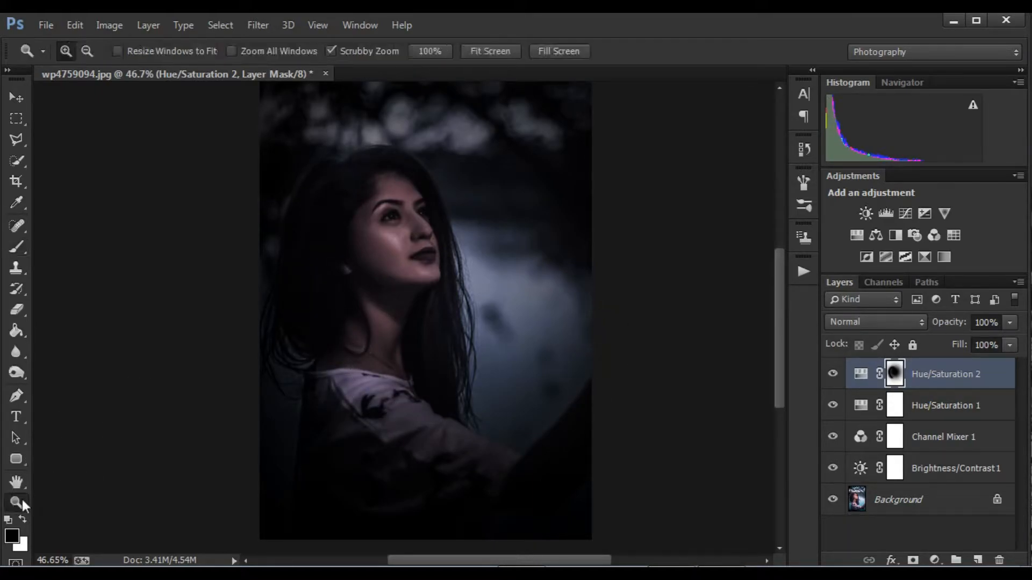
pyautogui.click(413, 323)
pyautogui.rightClick(414, 323)
pyautogui.click(421, 334)
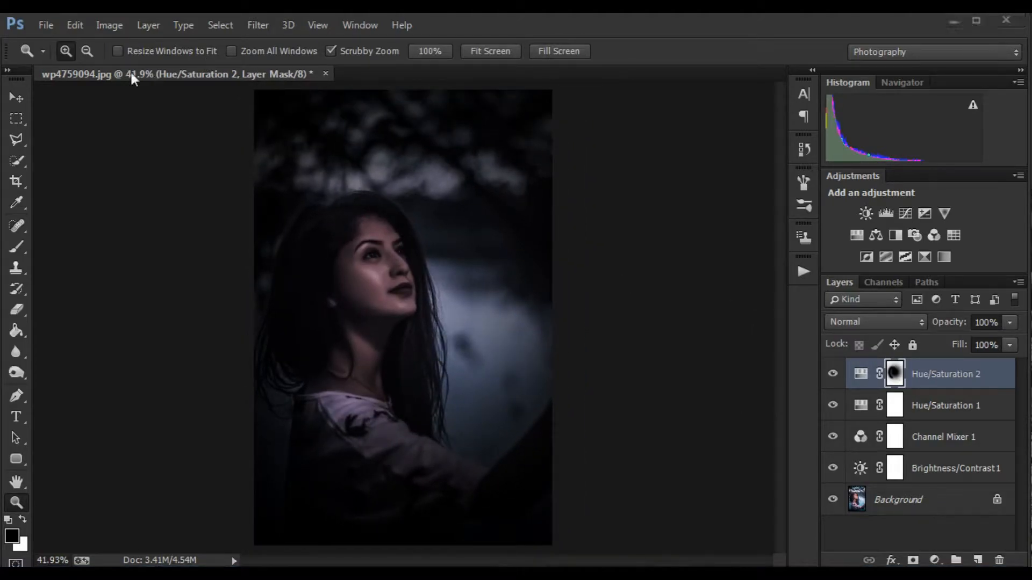
# Step: Open the butterfly image unnamed.png and flip its canvas horizontally
pyautogui.click(46, 27)
pyautogui.click(59, 59)
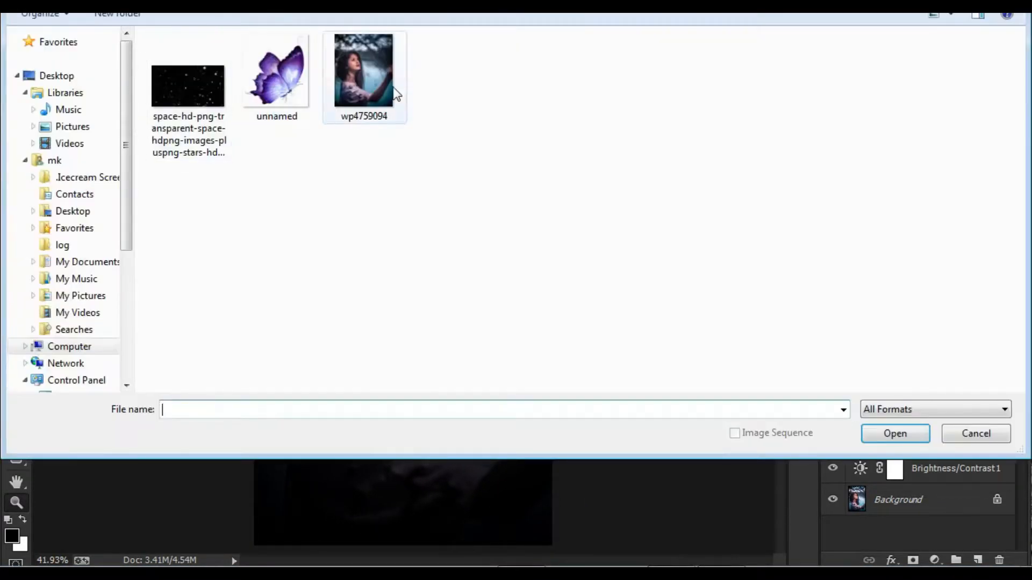
pyautogui.click(294, 106)
pyautogui.click(916, 435)
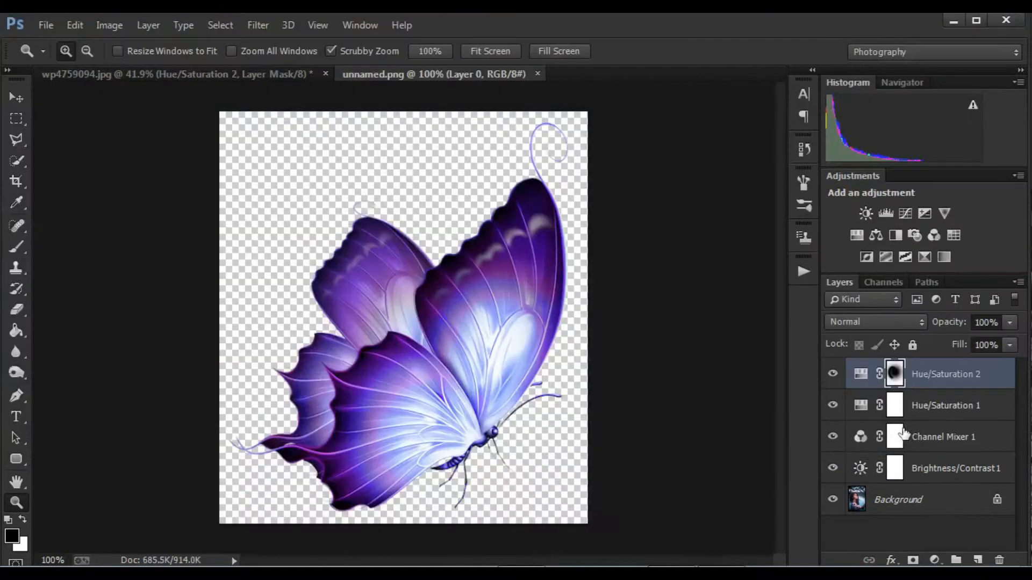
pyautogui.click(109, 25)
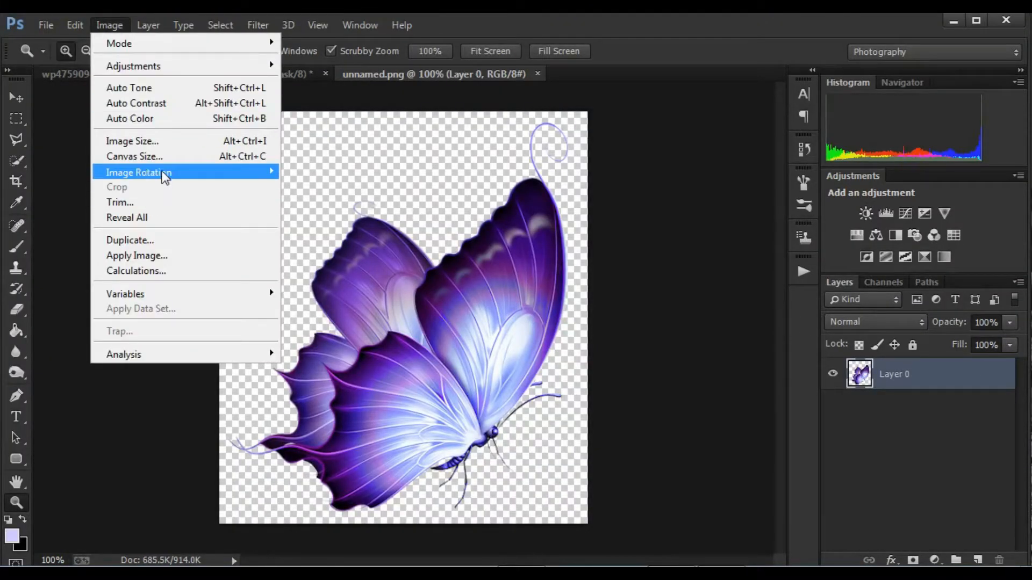
pyautogui.moveTo(161, 172)
pyautogui.click(352, 239)
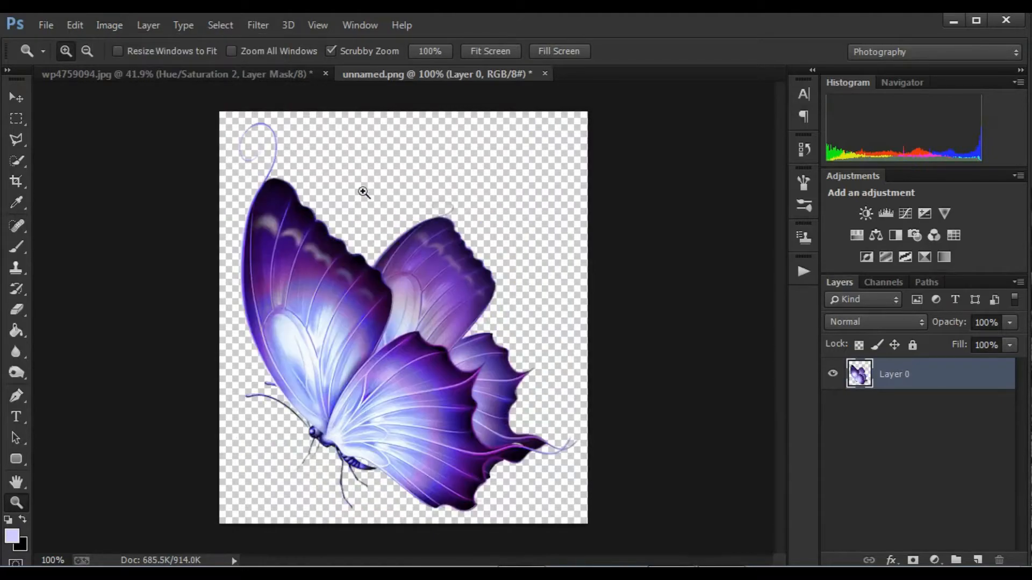
# Step: Place the butterfly in the portrait above and to the right of the woman's face, scaled proportionally to 42.90%
pyautogui.click(25, 99)
pyautogui.moveTo(332, 163); pyautogui.dragTo(487, 153)
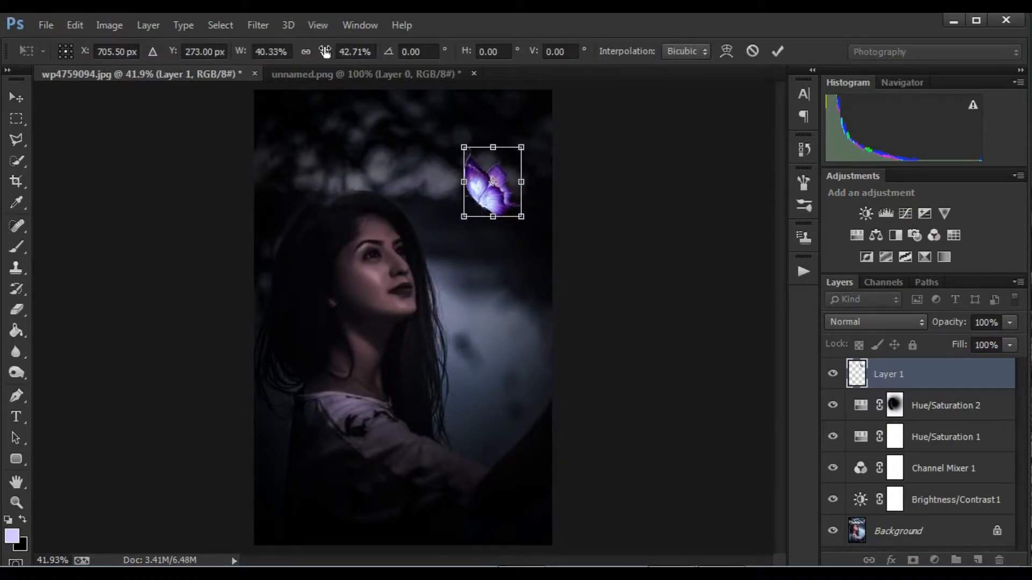
pyautogui.click(305, 51)
pyautogui.moveTo(521, 215); pyautogui.dragTo(524, 219)
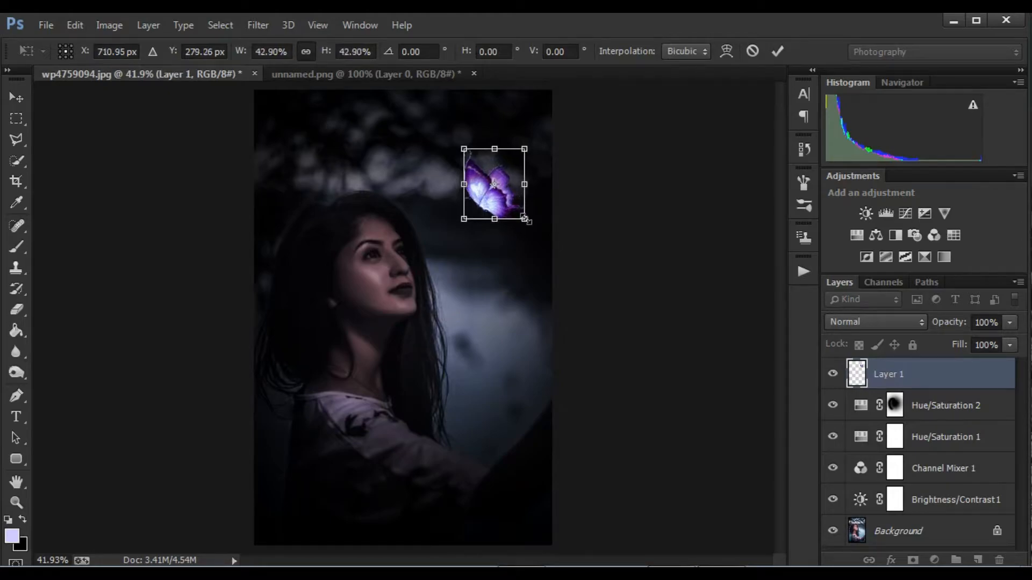
pyautogui.click(783, 51)
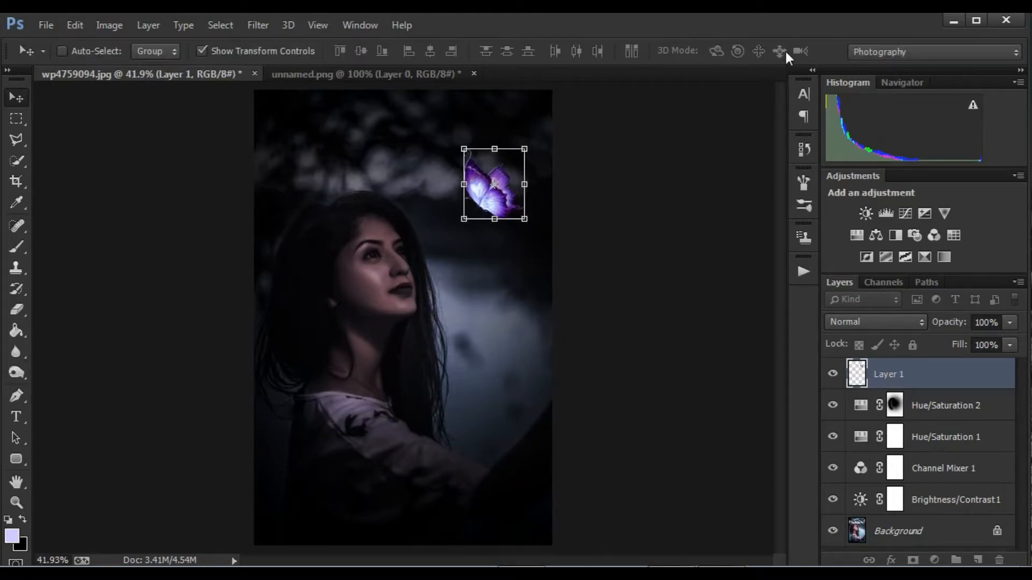
# Step: Duplicate the butterfly layer Layer 1 within wp4759094.jpg and set the copy's blend mode to Color Dodge
pyautogui.rightClick(896, 376)
pyautogui.click(597, 122)
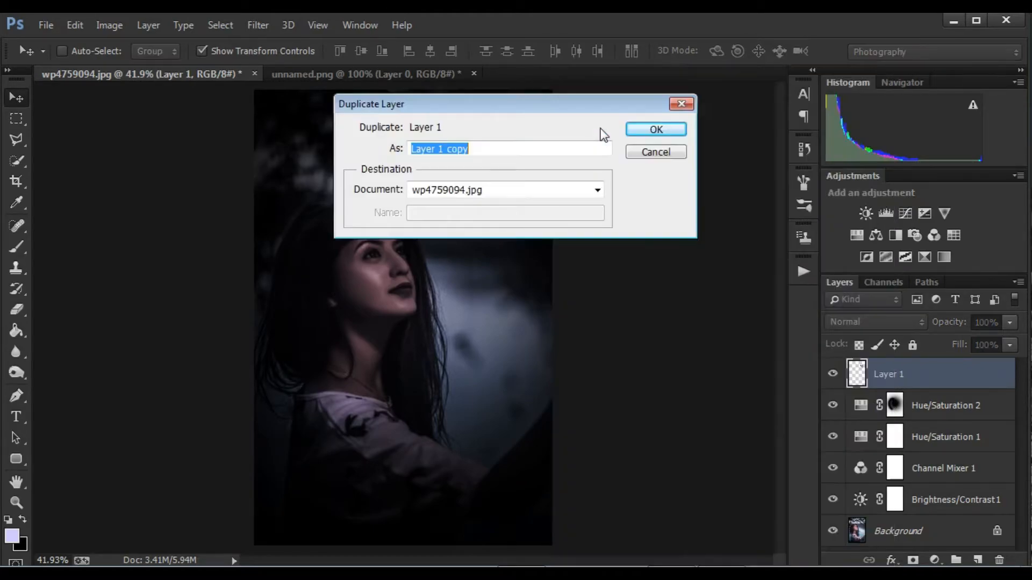
pyautogui.click(650, 130)
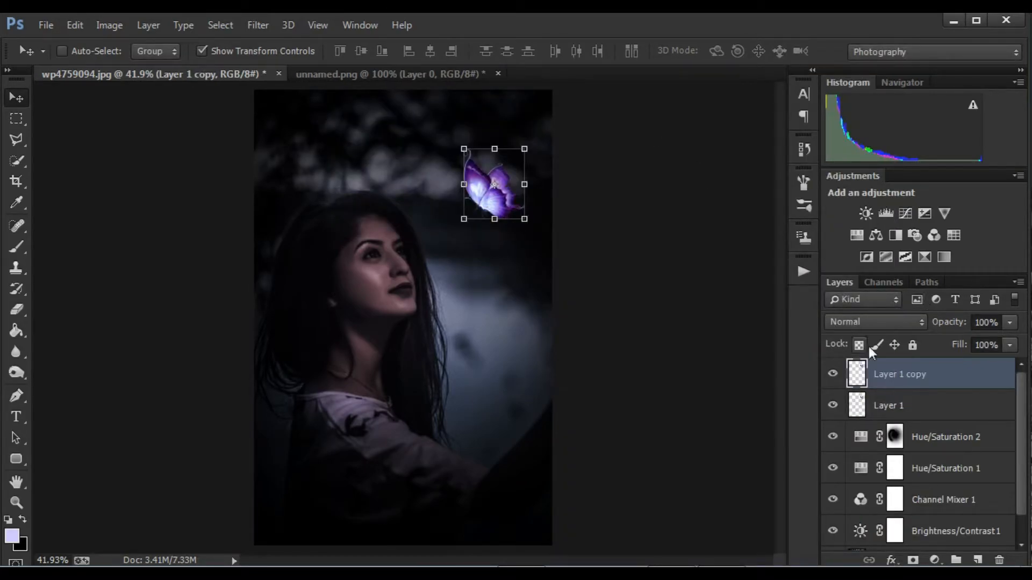
pyautogui.click(866, 317)
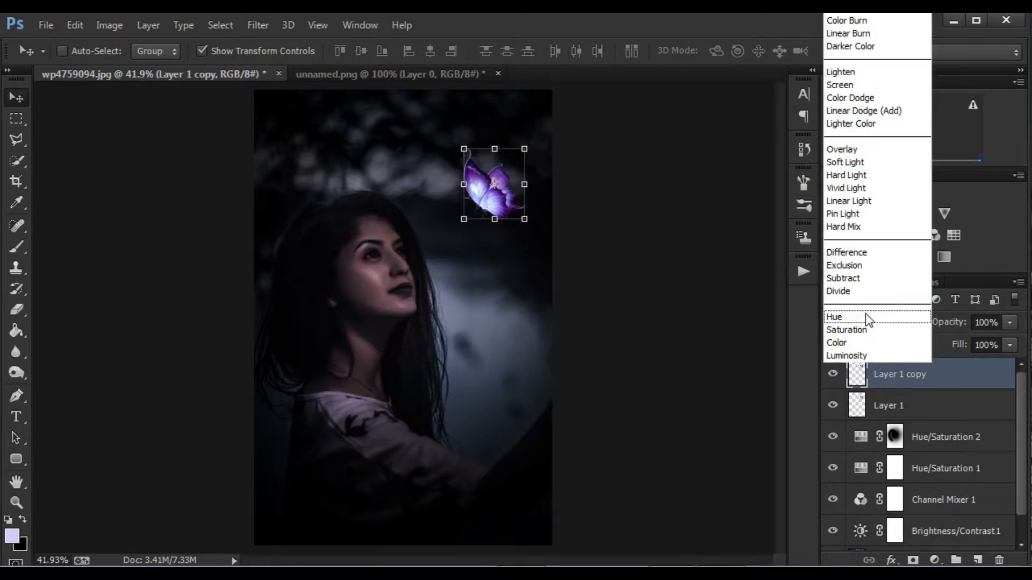
pyautogui.click(855, 99)
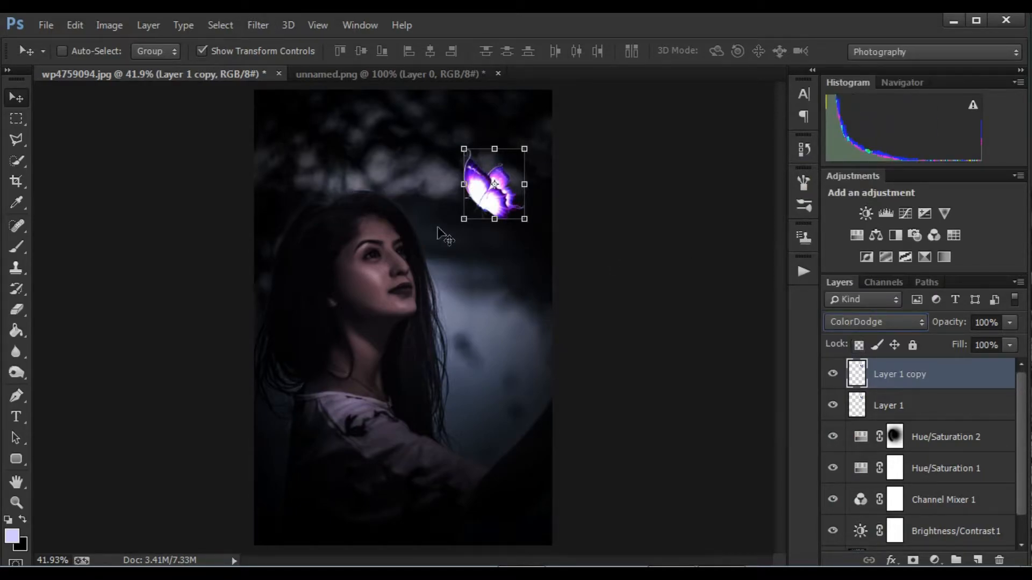
# Step: Enlarge the butterfly copy to 178.57% width and 184.62% height around the original, and return its blend mode to Normal
pyautogui.hotkey('ctrl', 't')
pyautogui.moveTo(453, 225); pyautogui.dragTo(442, 239)
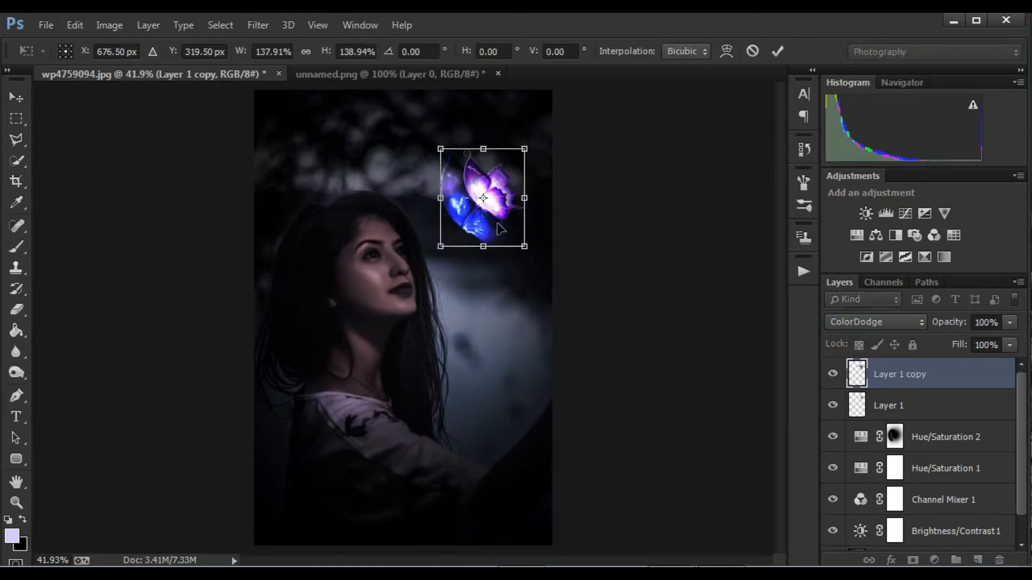
pyautogui.moveTo(535, 138); pyautogui.dragTo(560, 106)
pyautogui.moveTo(525, 192); pyautogui.dragTo(513, 206)
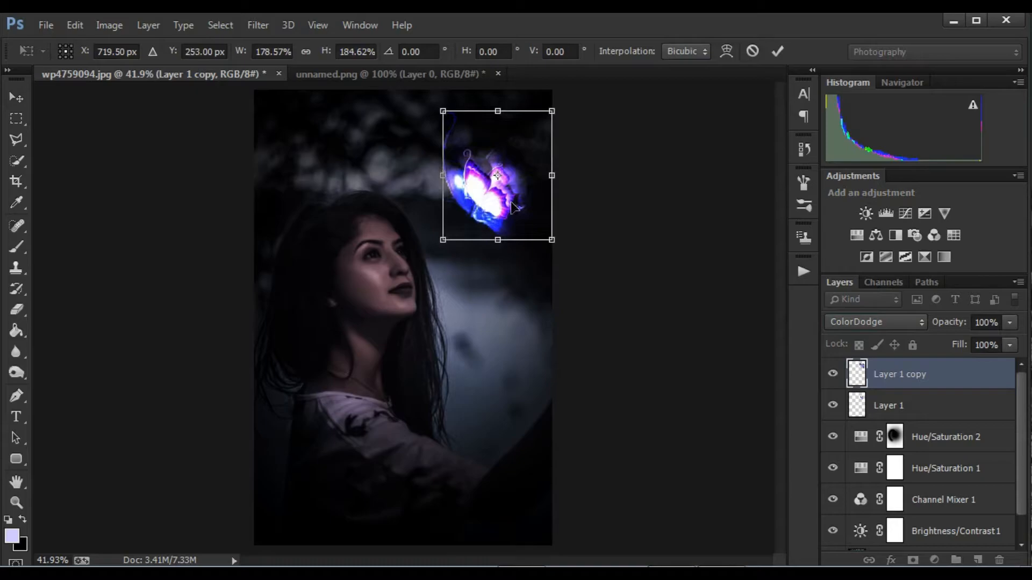
pyautogui.click(885, 324)
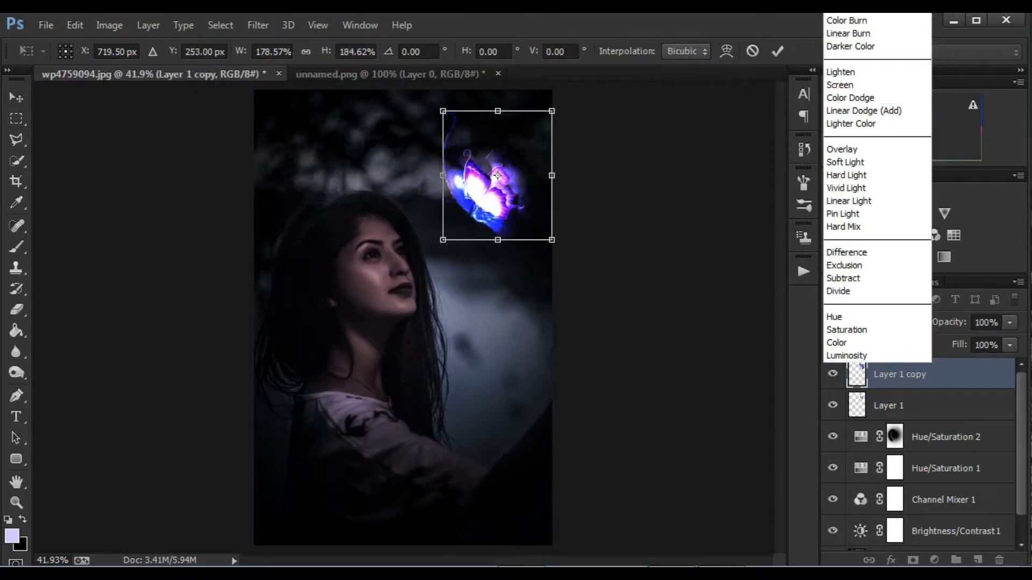
pyautogui.click(847, 6)
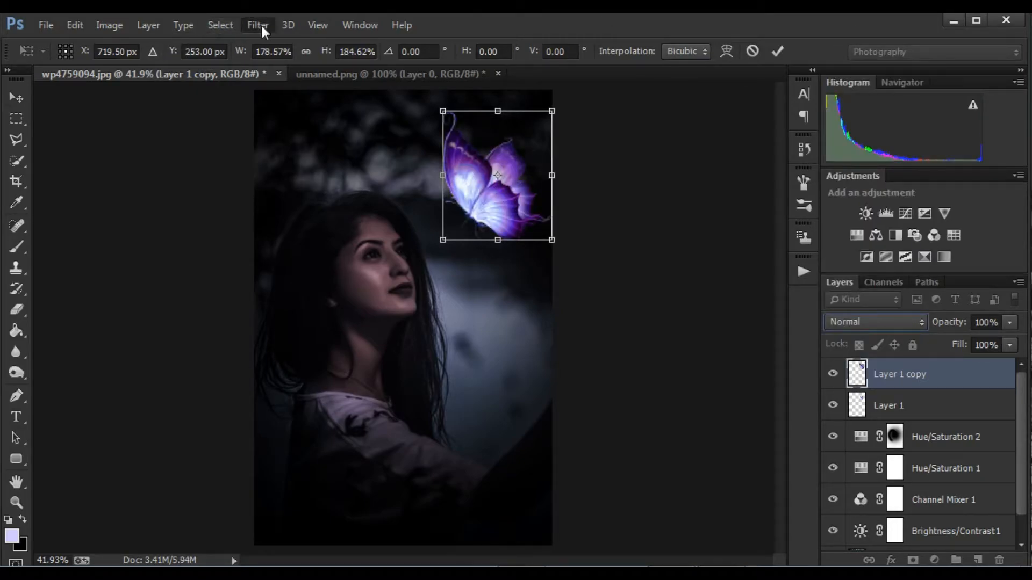
pyautogui.click(258, 25)
pyautogui.click(896, 372)
pyautogui.click(774, 50)
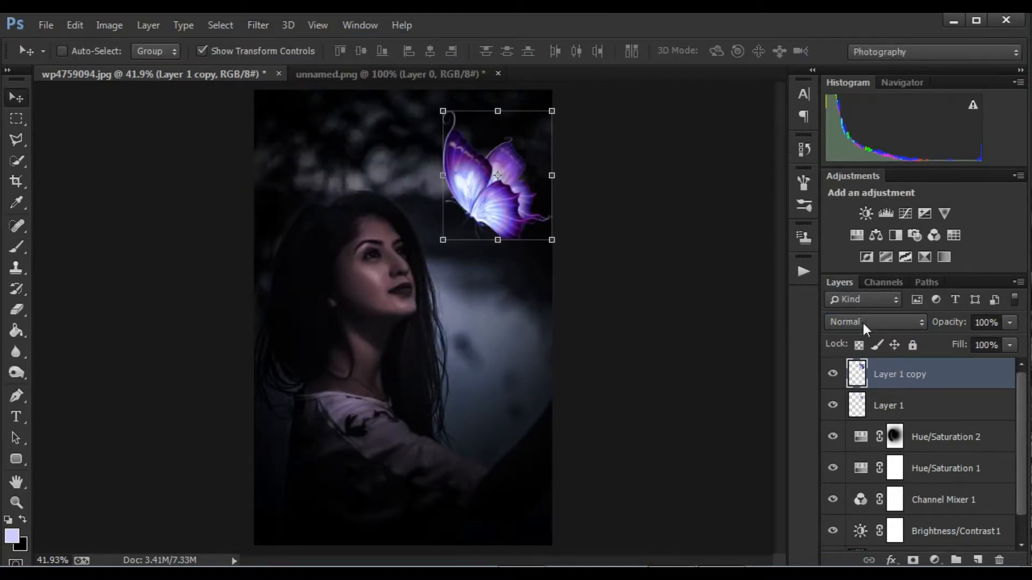
# Step: Apply a Gaussian Blur with a 72.1-pixel radius to Layer 1 copy and move it beneath Layer 1
pyautogui.click(803, 150)
pyautogui.click(252, 26)
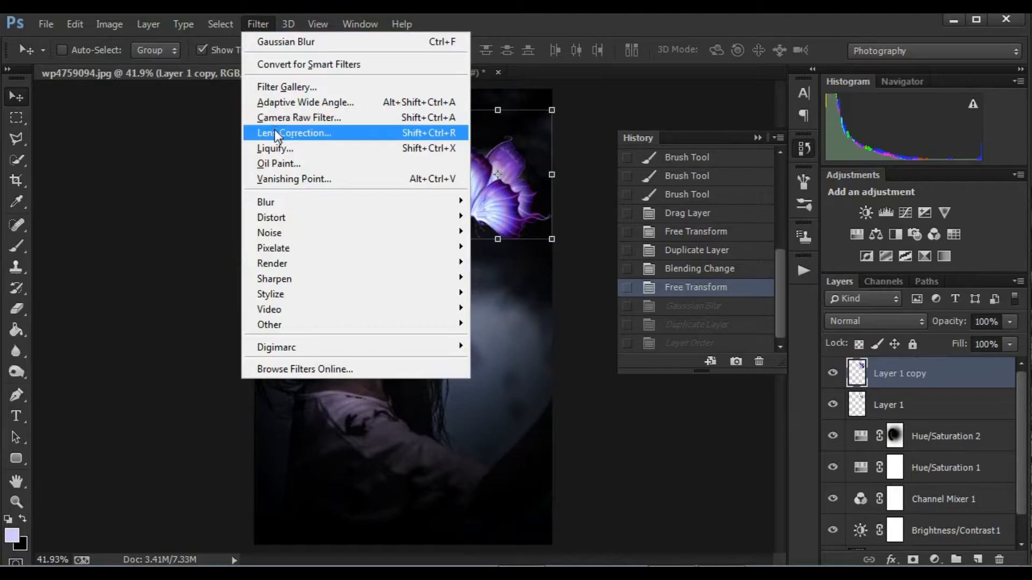
pyautogui.moveTo(300, 200)
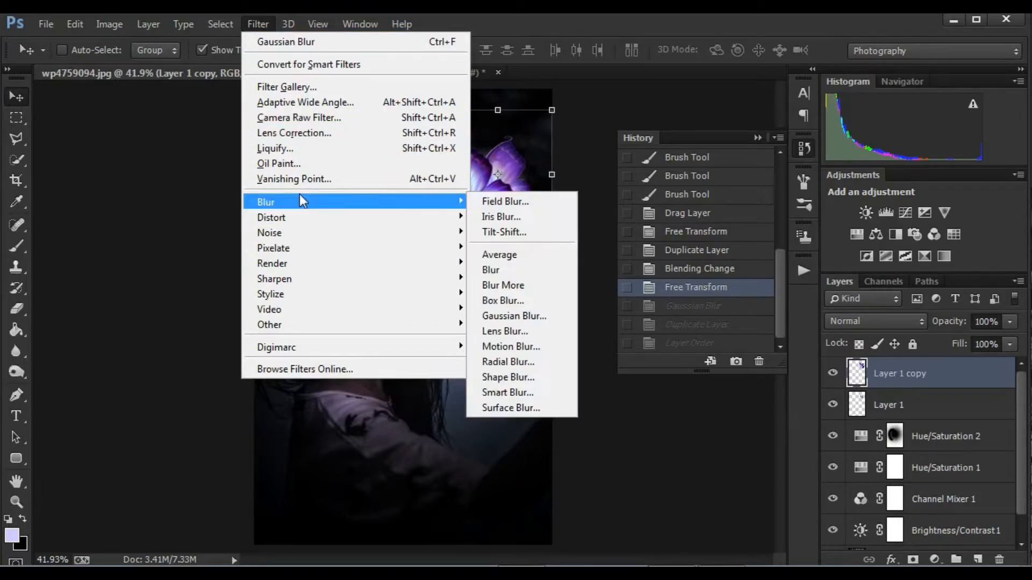
pyautogui.click(504, 317)
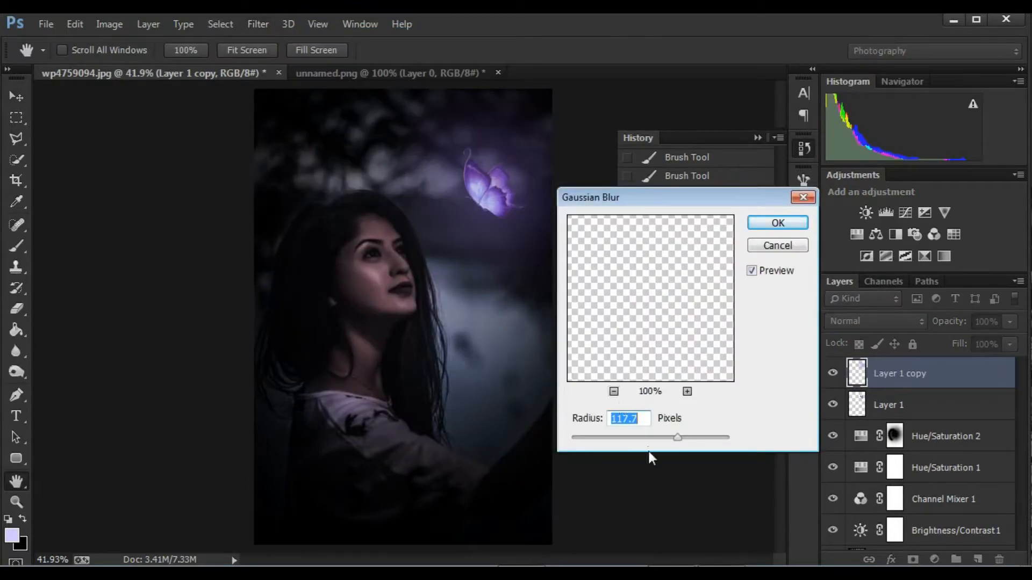
pyautogui.moveTo(678, 434); pyautogui.dragTo(664, 433)
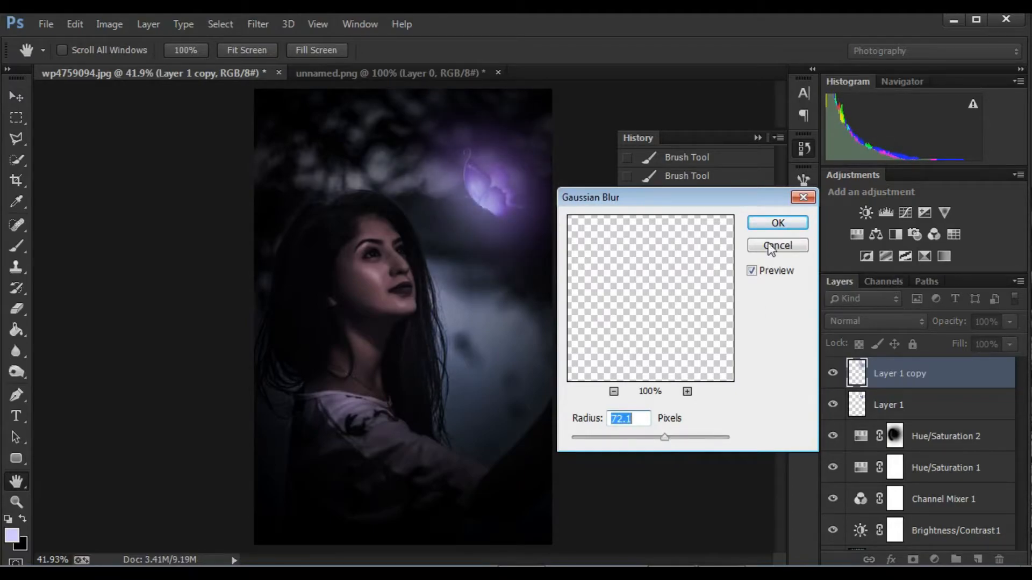
pyautogui.click(777, 222)
pyautogui.moveTo(928, 380); pyautogui.dragTo(932, 417)
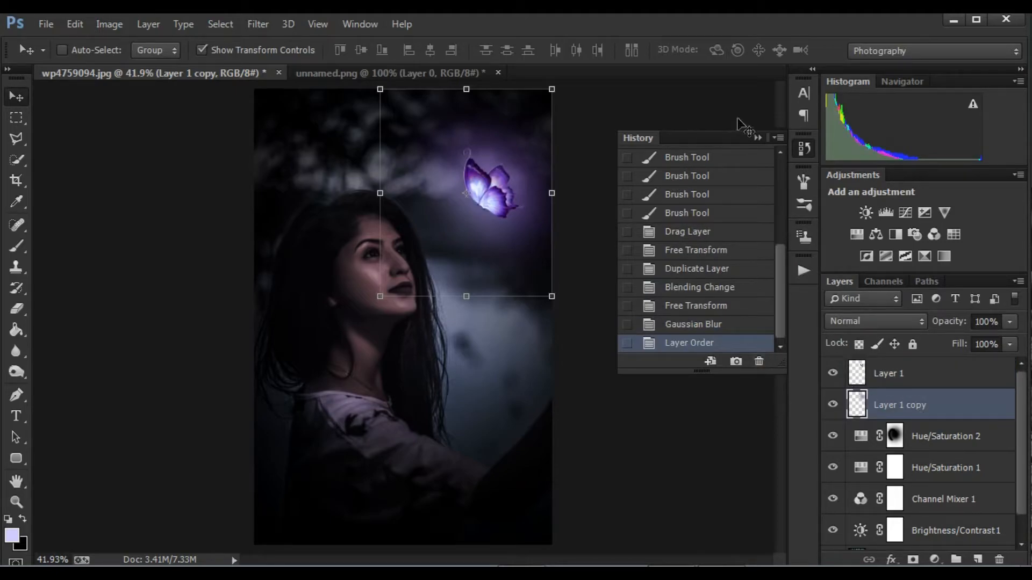
pyautogui.click(757, 140)
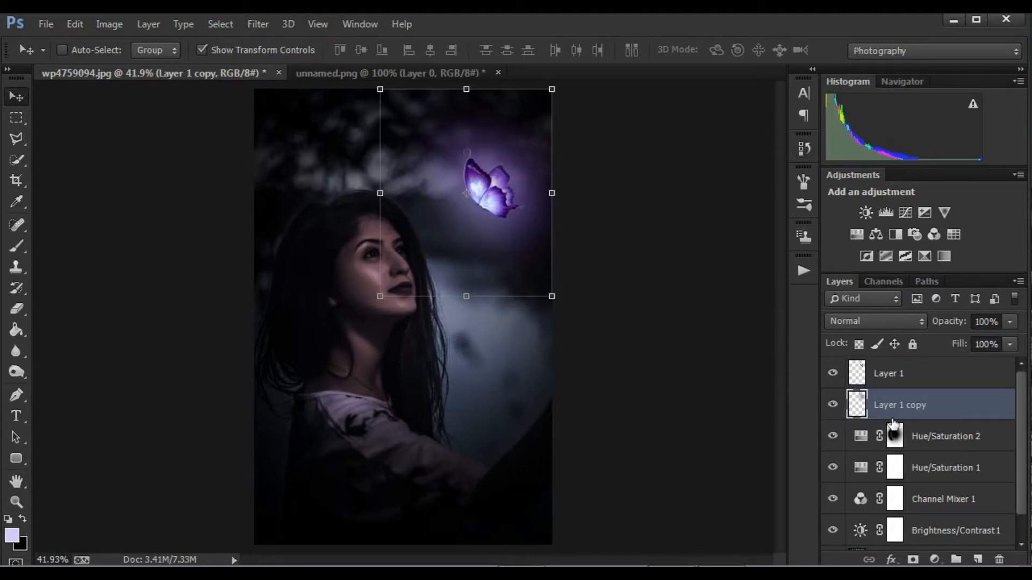
# Step: Compare the picture with and without the blurred butterfly glow, and examine the portrait up close
pyautogui.click(834, 406)
pyautogui.click(836, 405)
pyautogui.click(836, 405)
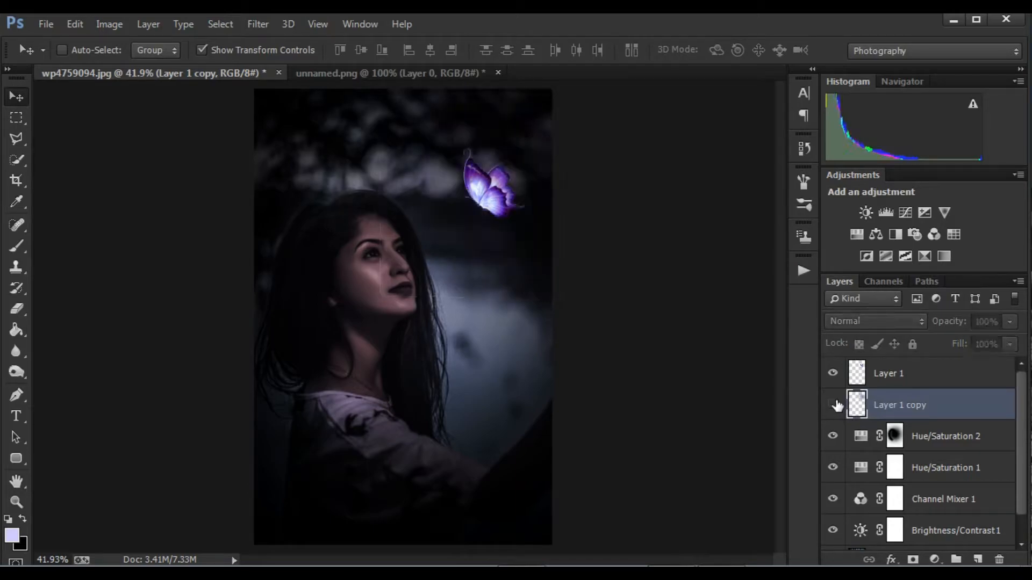
pyautogui.click(833, 406)
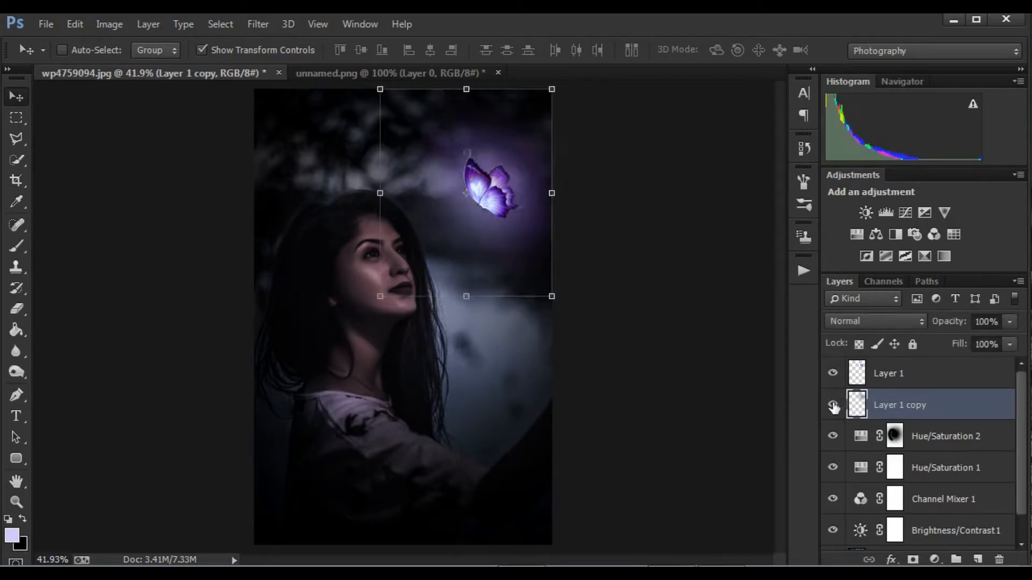
pyautogui.click(16, 502)
pyautogui.moveTo(349, 359); pyautogui.dragTo(361, 375)
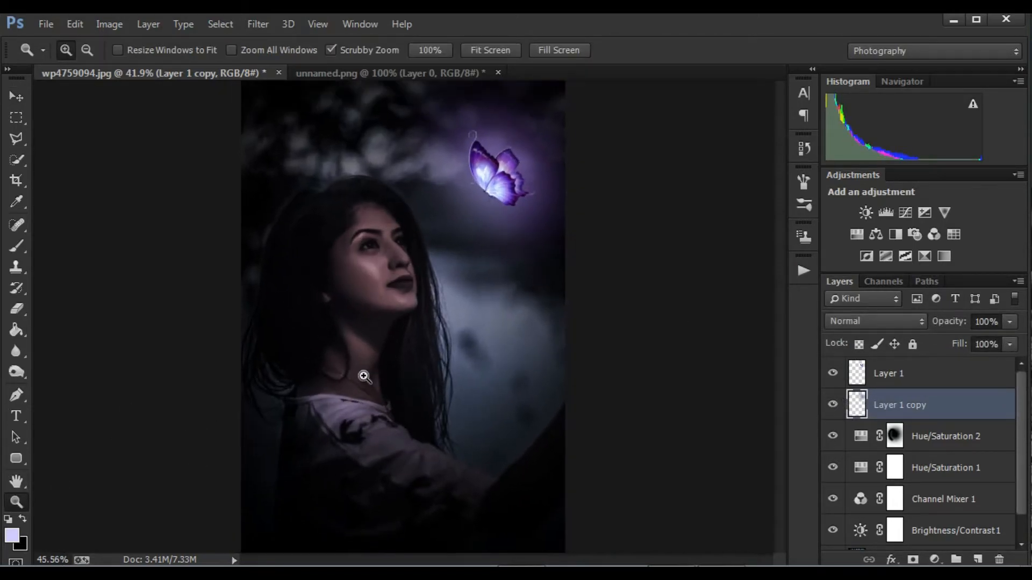
pyautogui.scroll(-1, 376, 348)
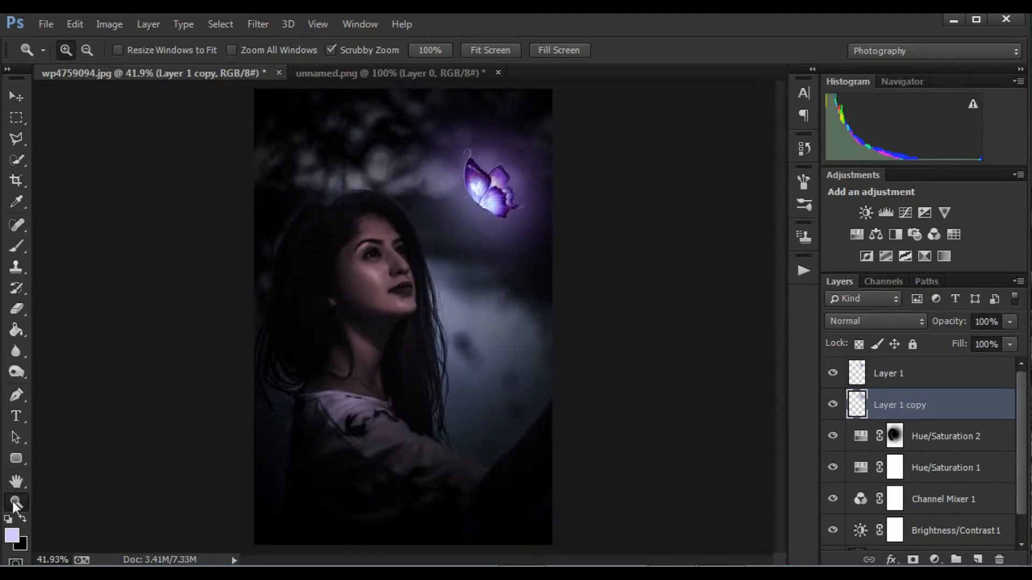
# Step: Set the foreground colour to a light blue sampled from the butterfly's wing
pyautogui.click(12, 536)
pyautogui.click(486, 184)
pyautogui.click(976, 142)
# Step: Paint one soft light-blue dab with an 816 px brush between the woman's face and the butterfly on Layer 1 copy
pyautogui.click(16, 246)
pyautogui.rightClick(449, 222)
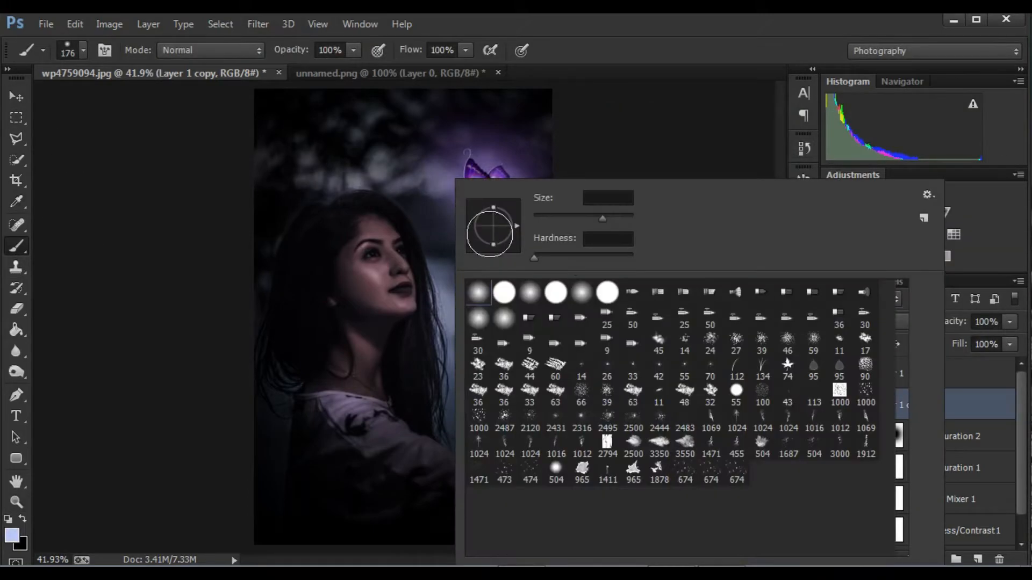
pyautogui.moveTo(621, 220); pyautogui.dragTo(624, 220)
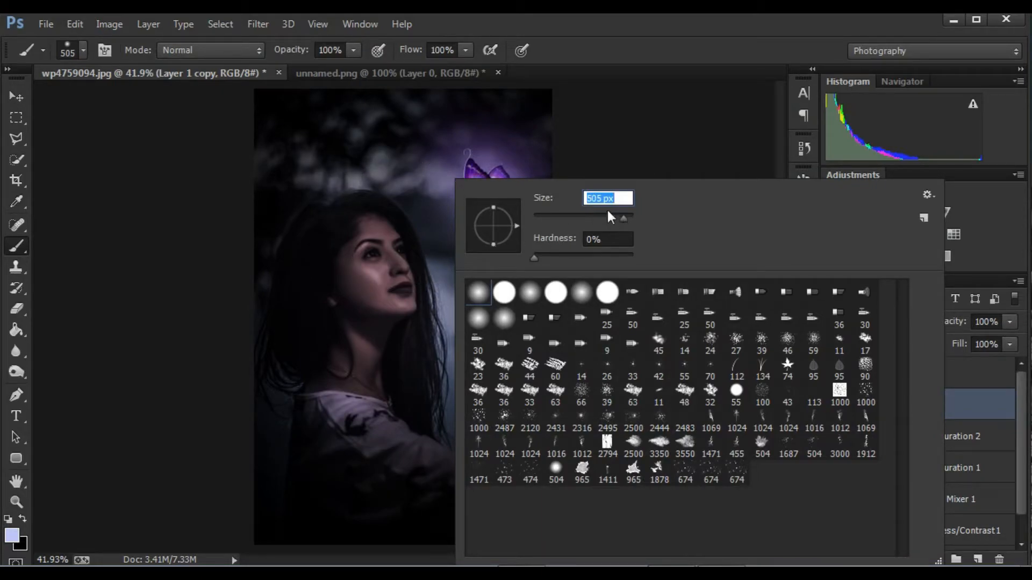
pyautogui.moveTo(545, 200)
pyautogui.mouseDown()
pyautogui.moveTo(590, 215)
pyautogui.moveTo(791, 224)
pyautogui.mouseUp()
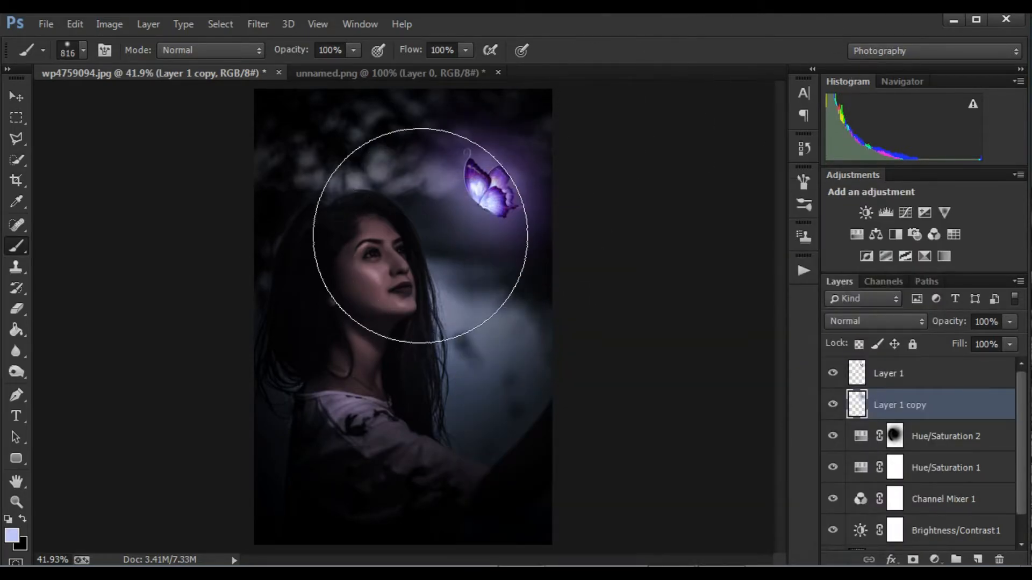
pyautogui.click(420, 239)
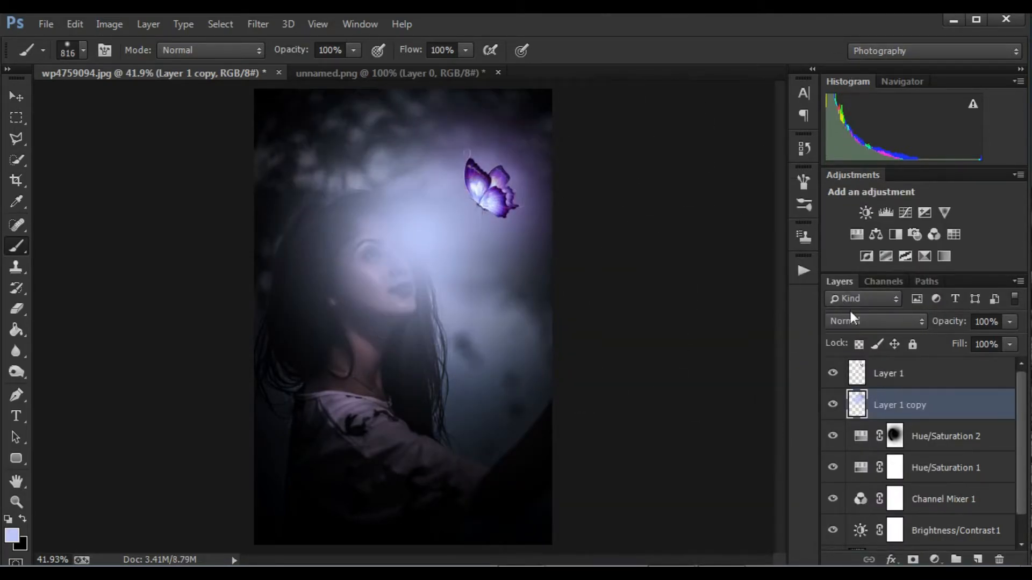
# Step: Try the Color Dodge and Screen blend modes on Layer 1 copy, and lower its opacity to about 36%
pyautogui.click(887, 317)
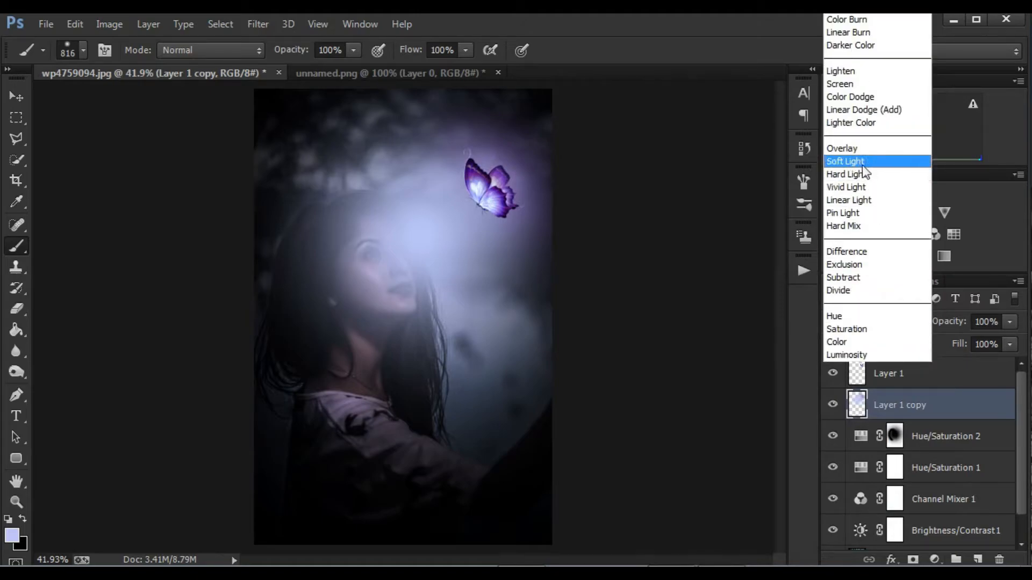
pyautogui.click(855, 99)
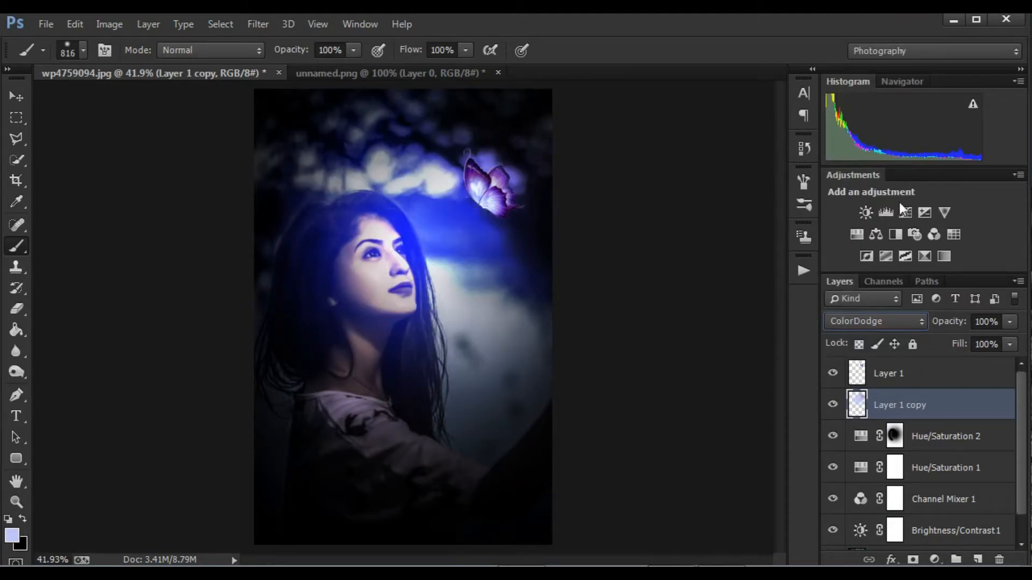
pyautogui.click(905, 321)
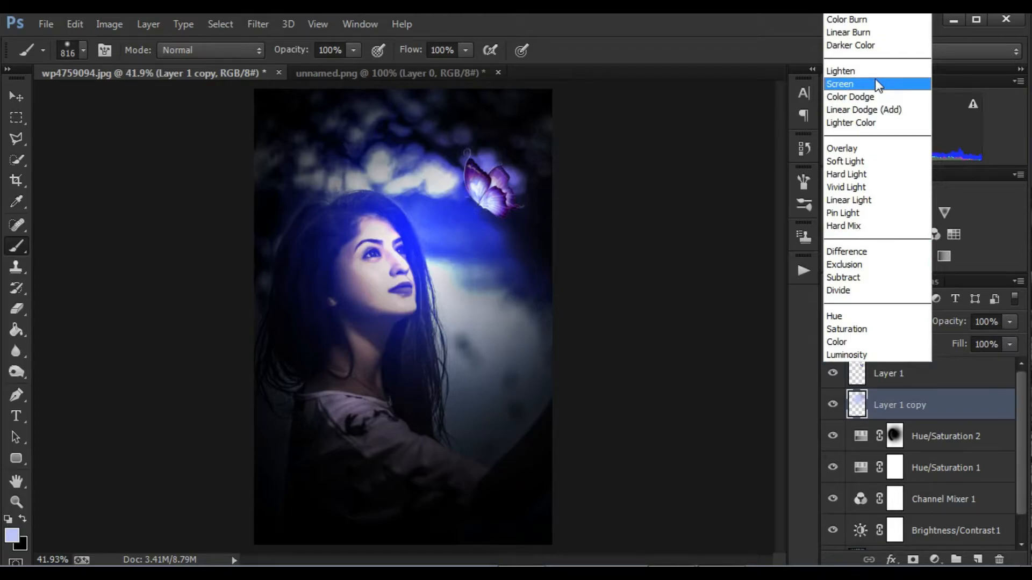
pyautogui.click(875, 78)
pyautogui.click(1009, 321)
pyautogui.moveTo(976, 339); pyautogui.dragTo(959, 338)
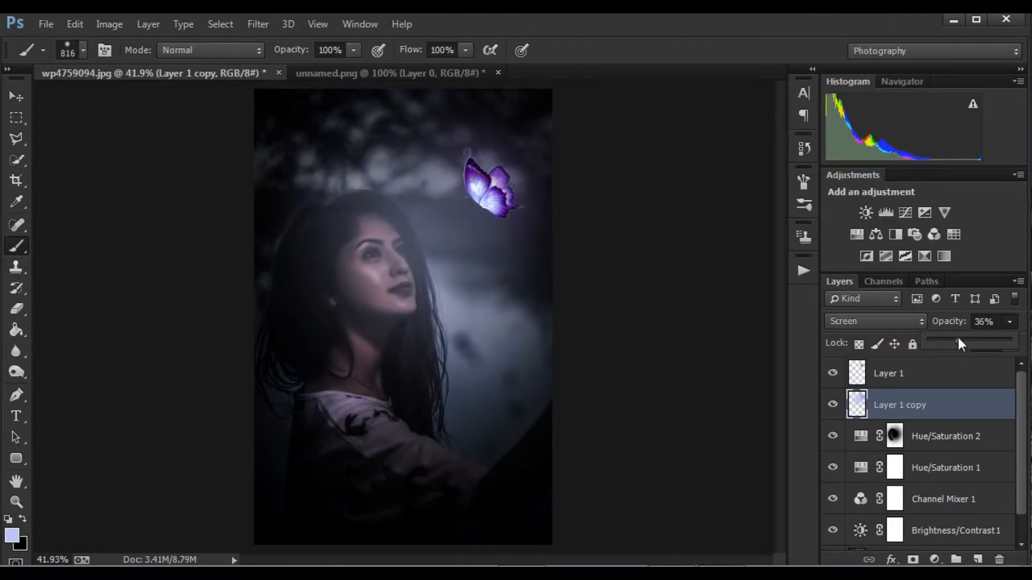
# Step: Set Layer 1 copy to 71% fill and 78% opacity, with the Color Dodge blend mode
pyautogui.click(1010, 324)
pyautogui.click(1008, 345)
pyautogui.click(976, 362)
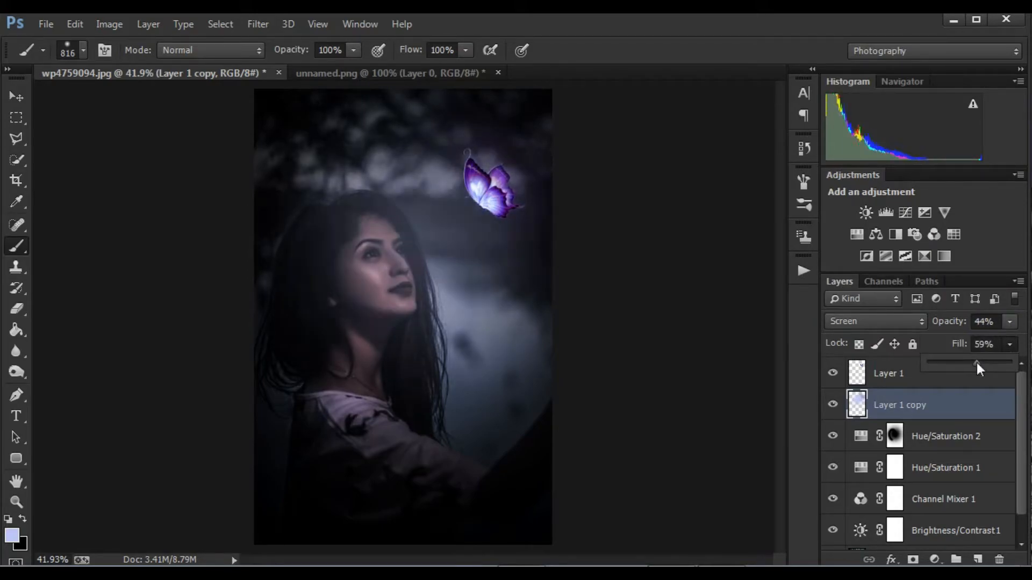
pyautogui.click(879, 321)
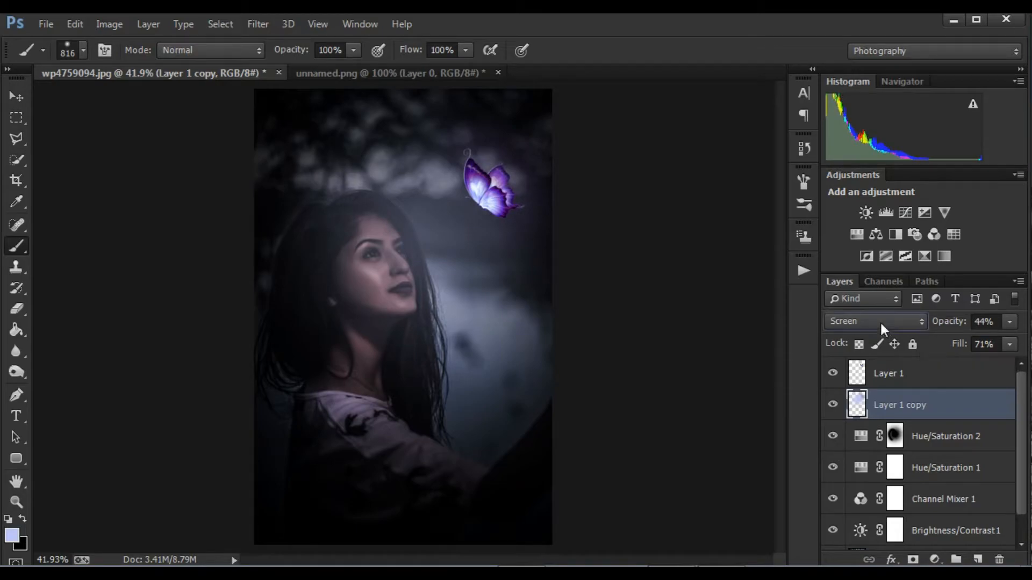
pyautogui.click(879, 321)
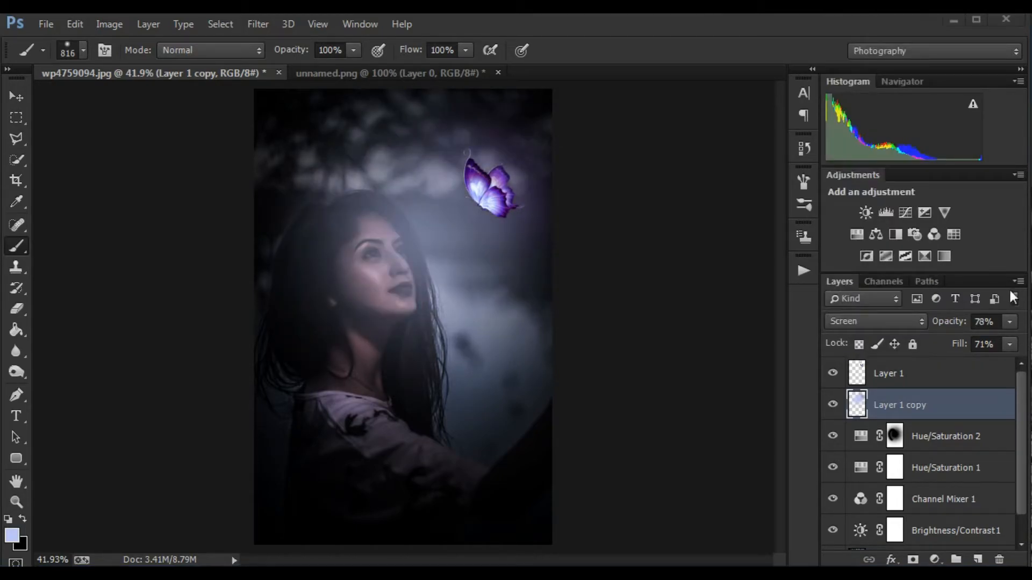
pyautogui.click(885, 321)
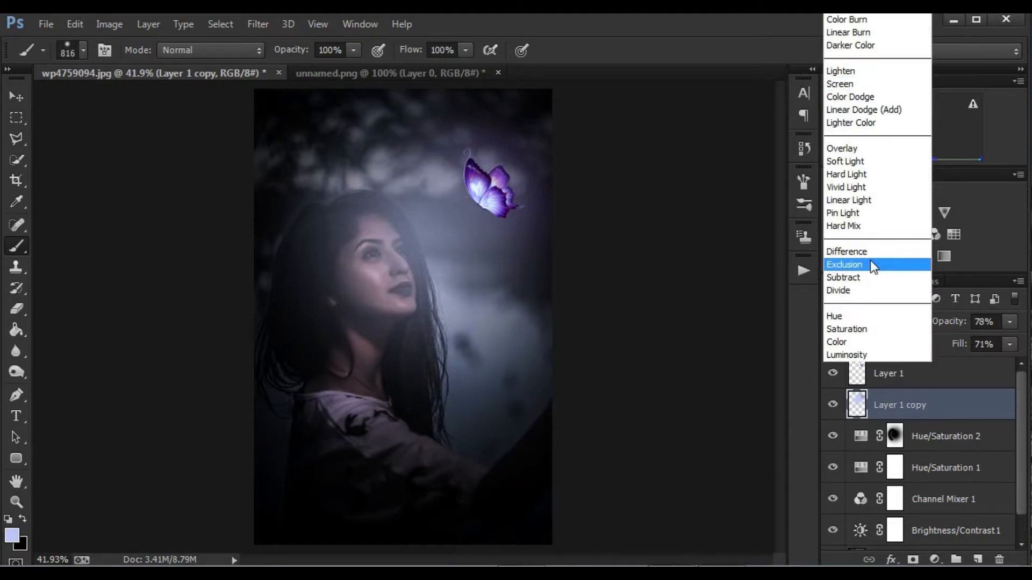
pyautogui.click(850, 98)
# Step: Check the whole picture, duplicate the butterfly layer Layer 1 once more, and switch to the Brush tool
pyautogui.click(16, 501)
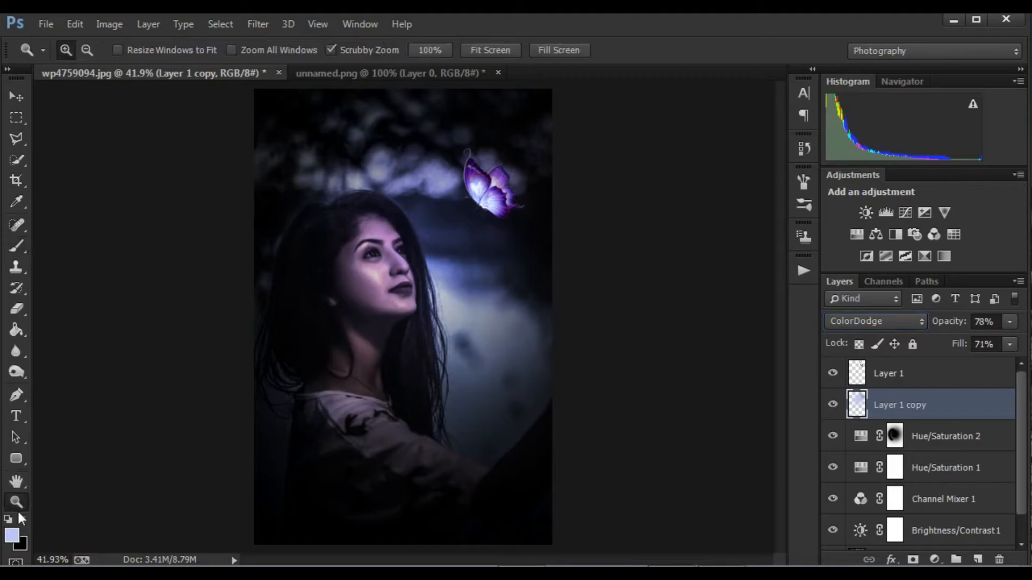
pyautogui.click(364, 201)
pyautogui.rightClick(451, 314)
pyautogui.click(487, 323)
pyautogui.click(924, 380)
pyautogui.rightClick(924, 380)
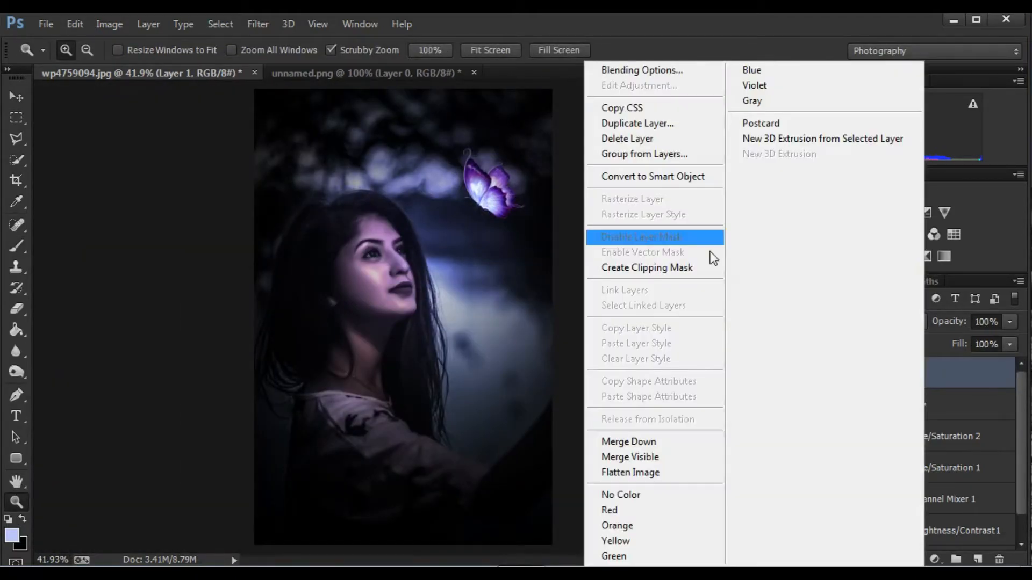
pyautogui.click(660, 124)
pyautogui.click(662, 129)
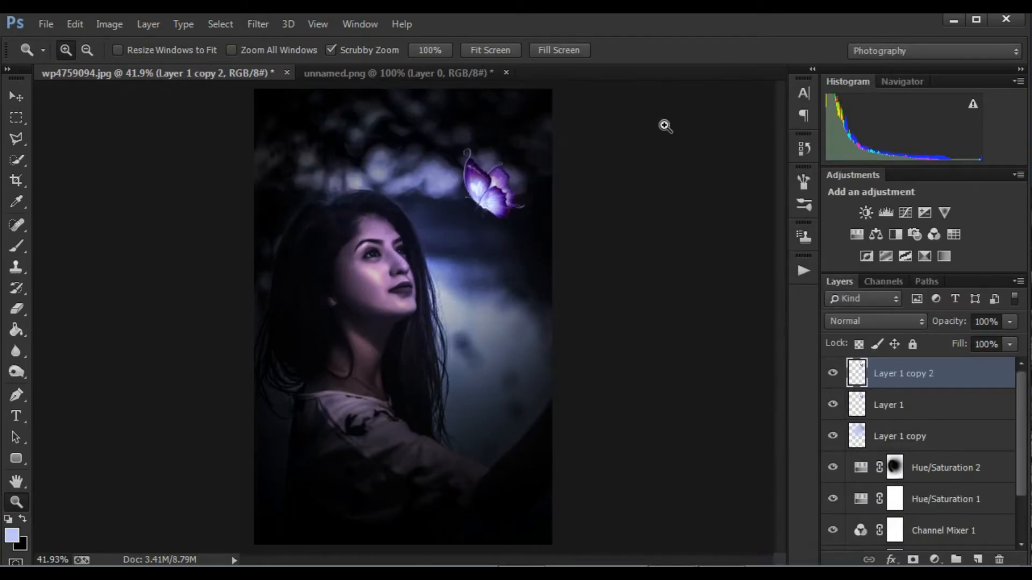
pyautogui.click(16, 246)
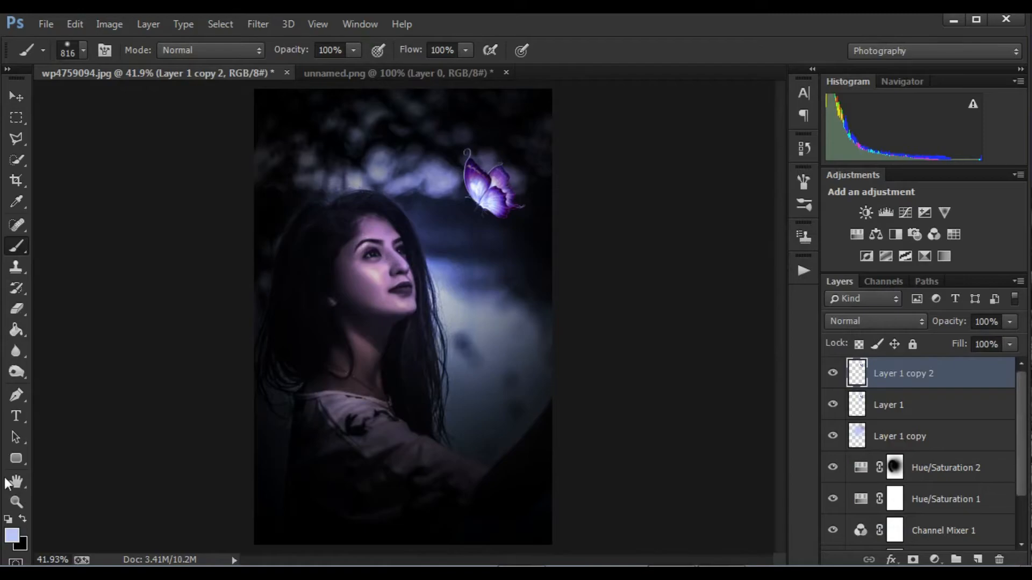
# Step: Choose a paler blue foreground colour and paint one soft 816 px dab between the woman's face and the butterfly on Layer 1 copy 2
pyautogui.click(12, 535)
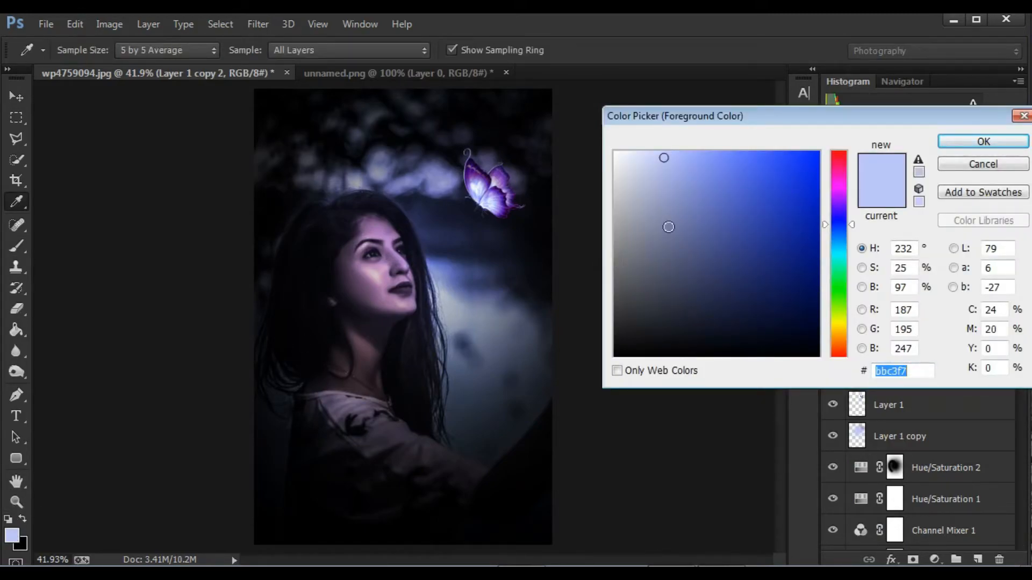
pyautogui.click(634, 159)
pyautogui.click(989, 141)
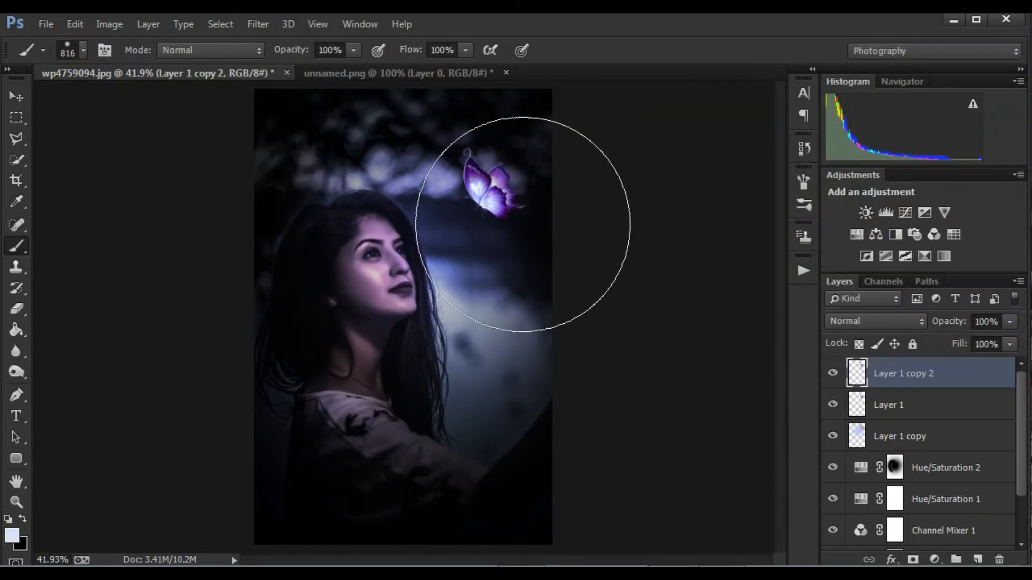
pyautogui.click(414, 207)
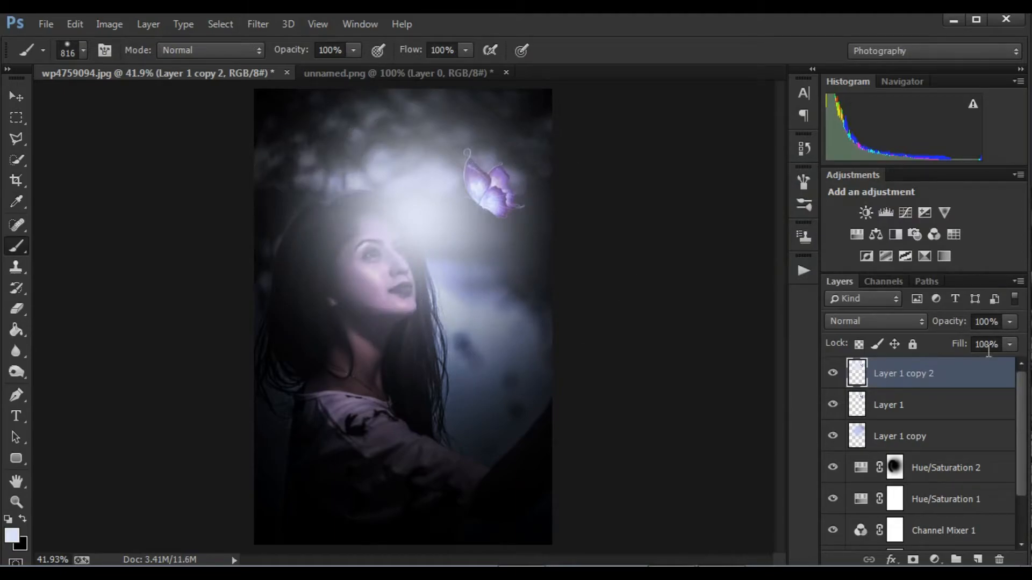
# Step: Try Soft Light on Layer 1 copy 2, and give the layer the Screen blend mode at 35% opacity
pyautogui.click(886, 323)
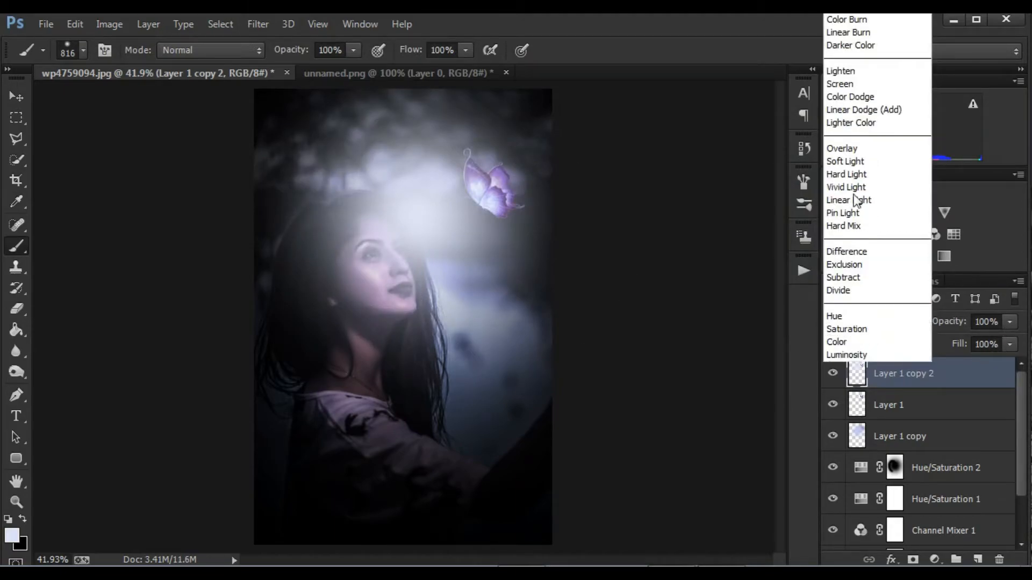
pyautogui.click(863, 161)
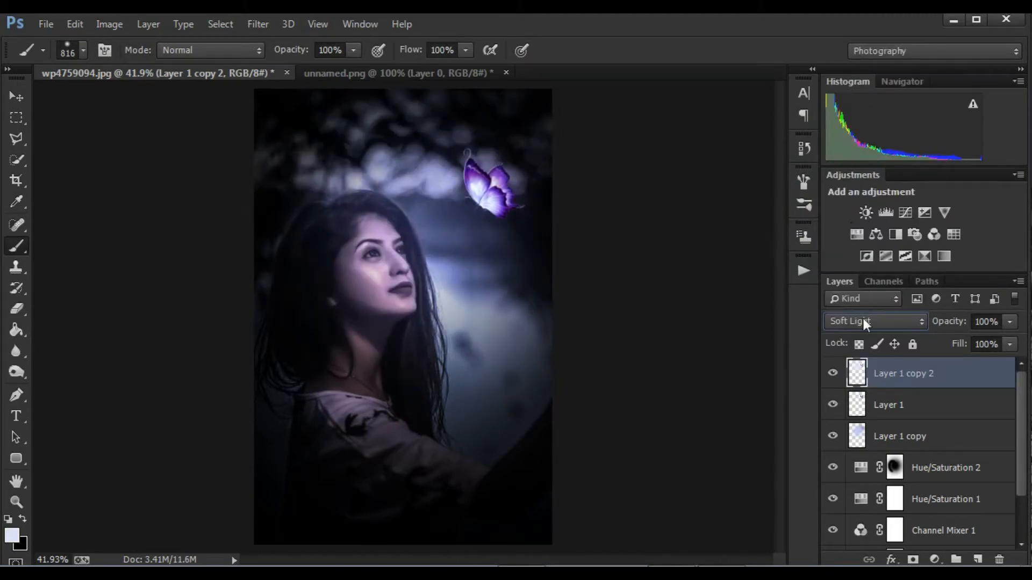
pyautogui.click(869, 317)
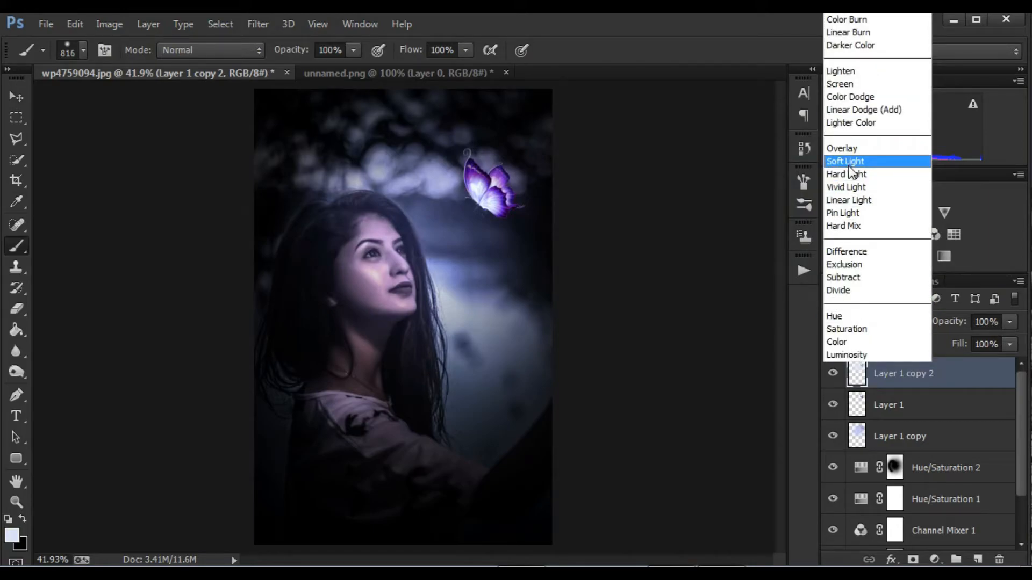
pyautogui.click(845, 83)
pyautogui.click(1009, 321)
pyautogui.moveTo(966, 344); pyautogui.dragTo(958, 340)
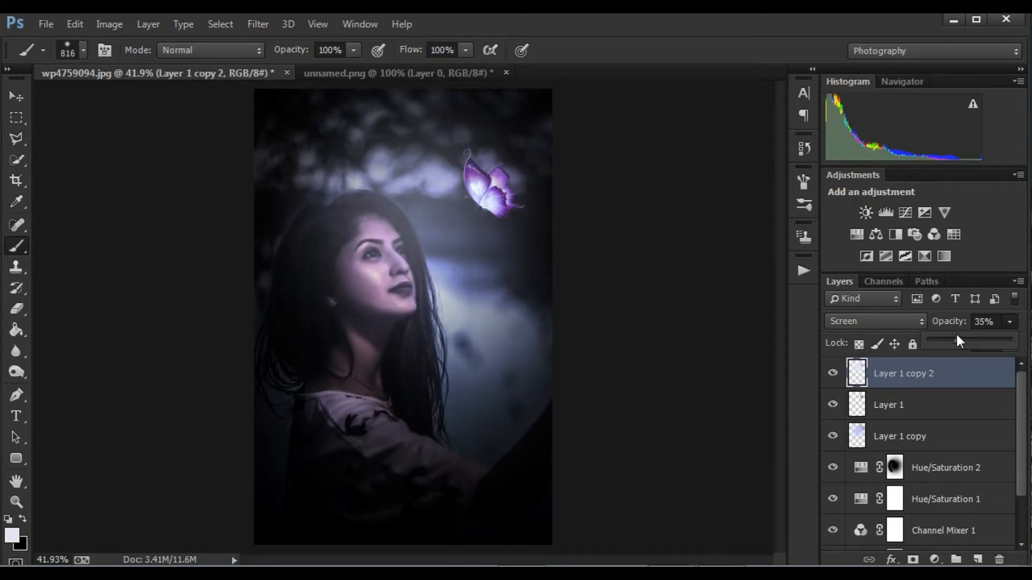
pyautogui.click(1011, 323)
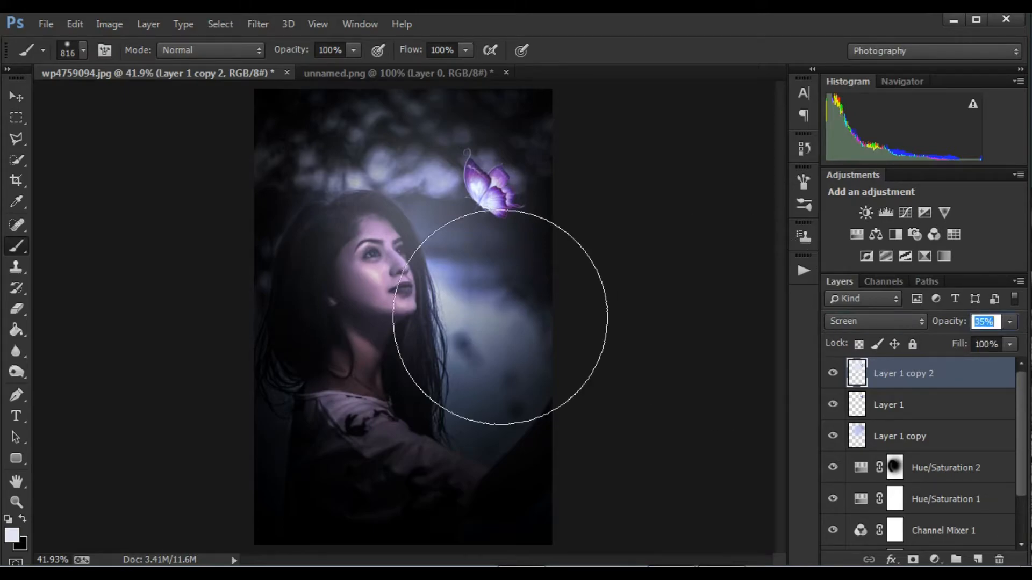
pyautogui.click(1010, 322)
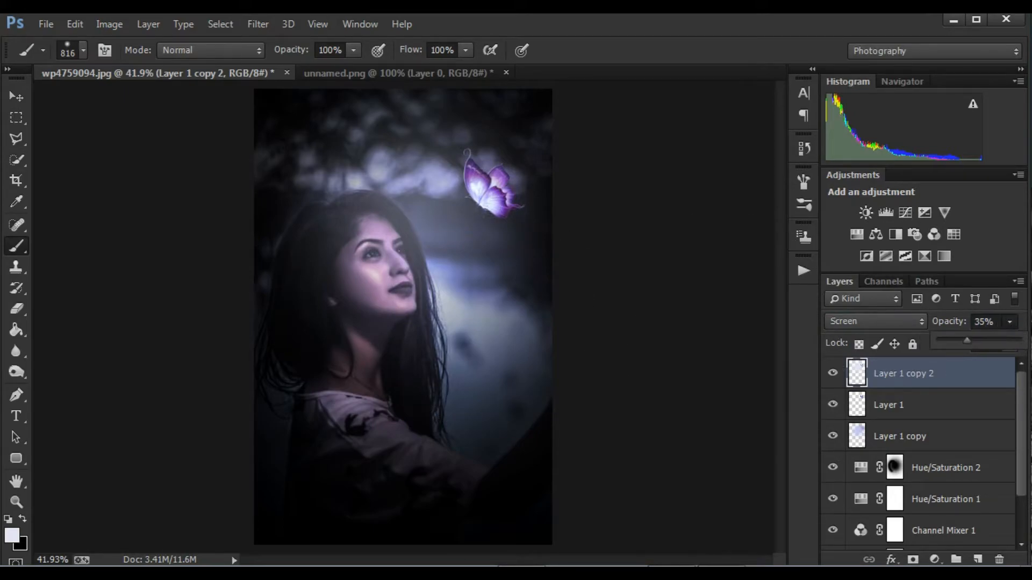
pyautogui.click(895, 33)
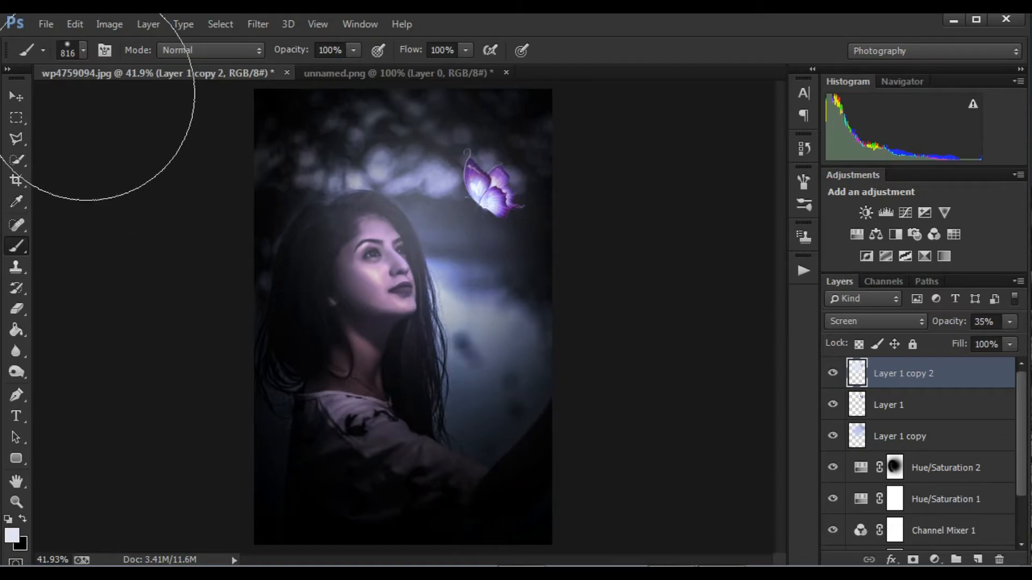
# Step: Open the star image space-hd-png-transparent-space-hdpng-images-pluspng-stars-hd-png-852_480
pyautogui.click(46, 24)
pyautogui.click(53, 55)
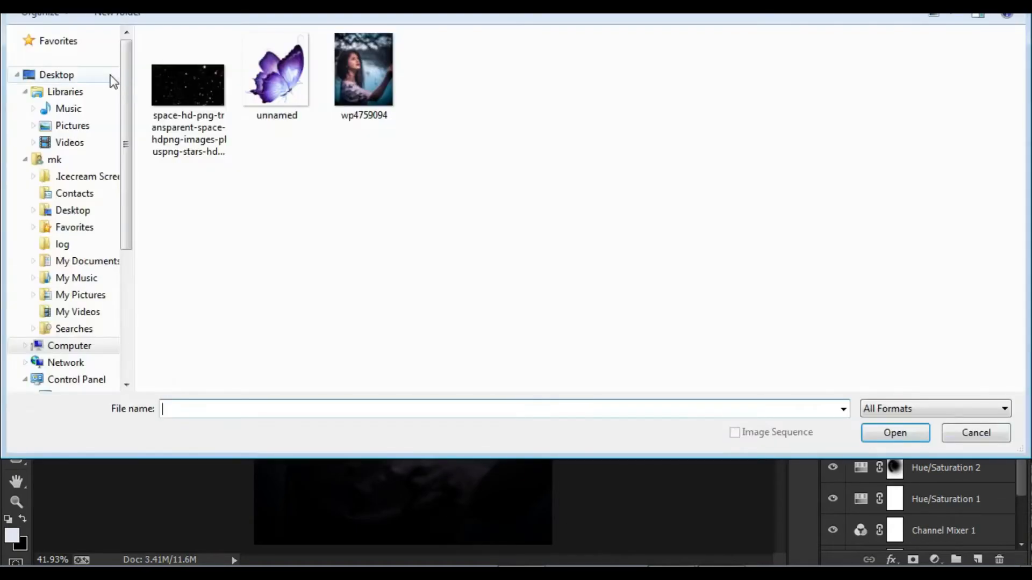
pyautogui.click(59, 76)
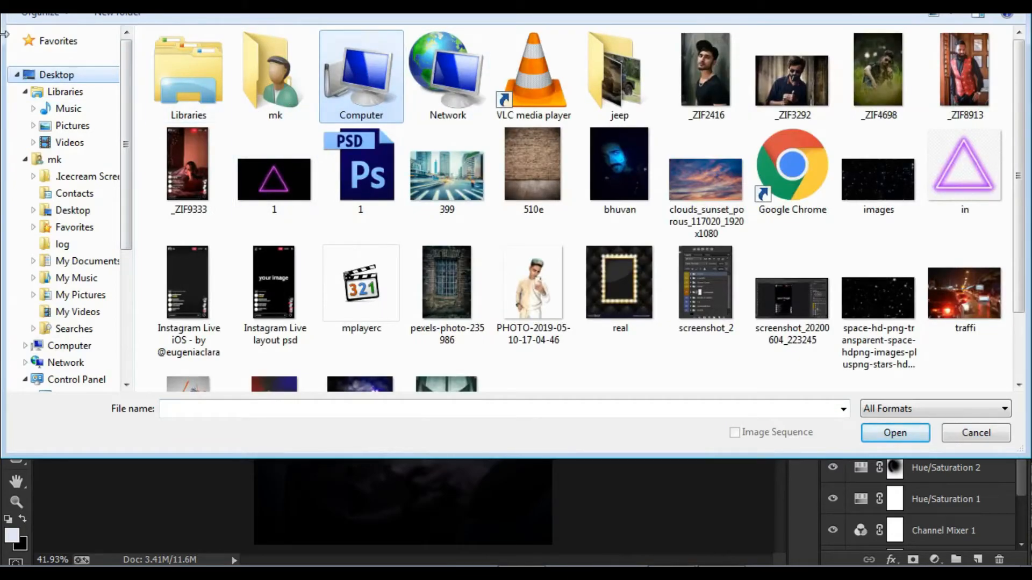
pyautogui.click(24, 11)
pyautogui.click(188, 76)
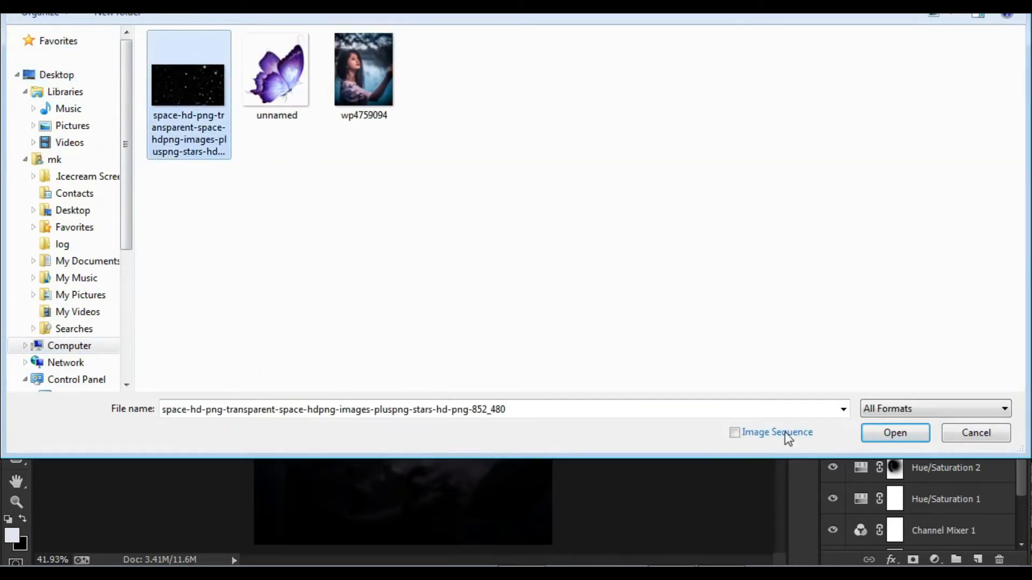
pyautogui.click(878, 432)
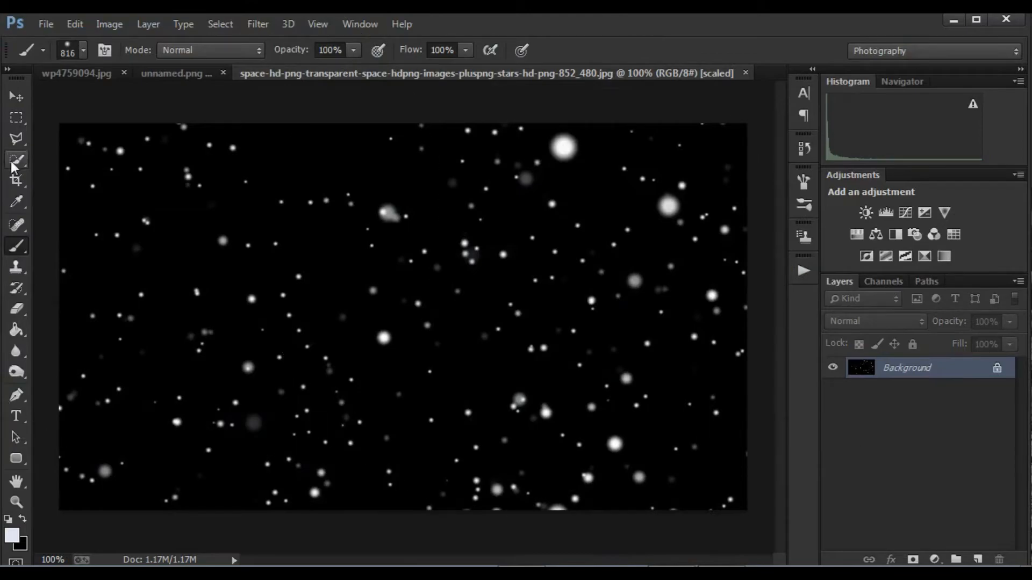
# Step: Select a rectangle in the upper-left part of the star image and move it into the portrait document wp4759094.jpg
pyautogui.click(17, 118)
pyautogui.moveTo(312, 137); pyautogui.dragTo(46, 300)
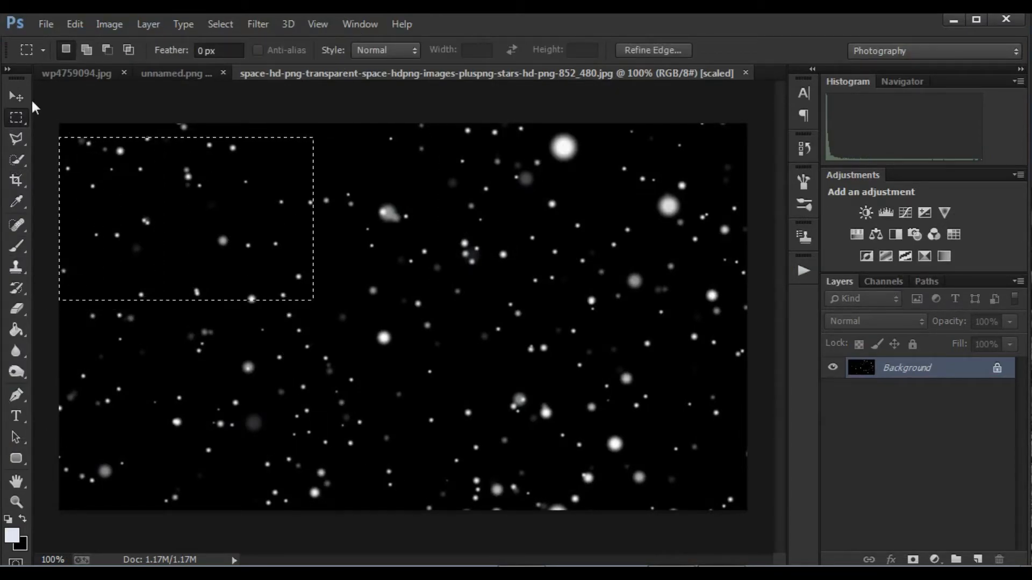
pyautogui.press('v')
pyautogui.moveTo(234, 172); pyautogui.dragTo(387, 218)
# Step: Scale the star patch proportionally to 281.09%, rotate it -21.12° and place it over the upper part of the portrait
pyautogui.moveTo(422, 273); pyautogui.dragTo(612, 372)
pyautogui.moveTo(648, 299); pyautogui.dragTo(632, 250)
pyautogui.moveTo(579, 281); pyautogui.dragTo(539, 200)
pyautogui.moveTo(590, 233); pyautogui.dragTo(615, 283)
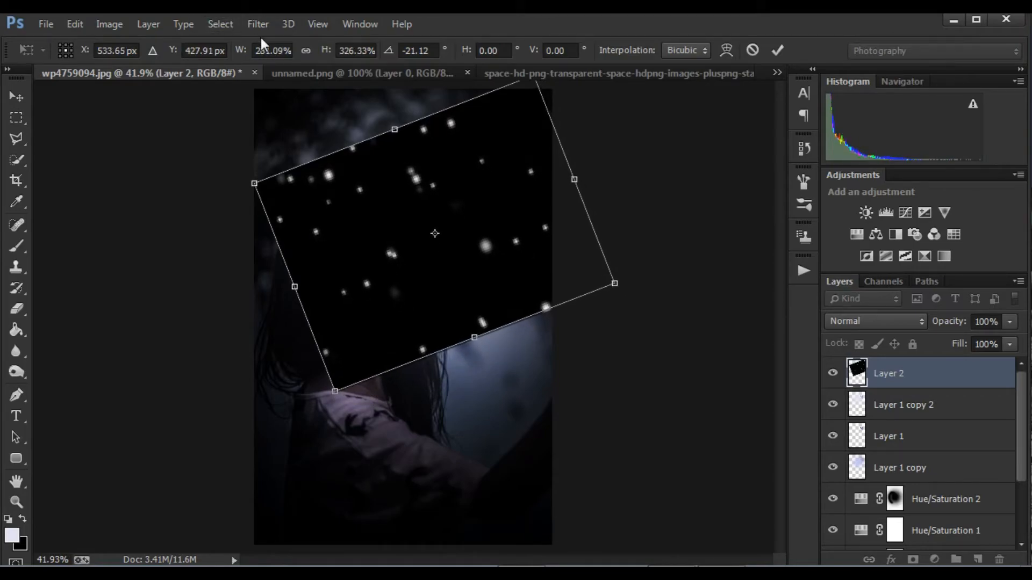
pyautogui.click(306, 51)
pyautogui.moveTo(435, 211); pyautogui.dragTo(413, 181)
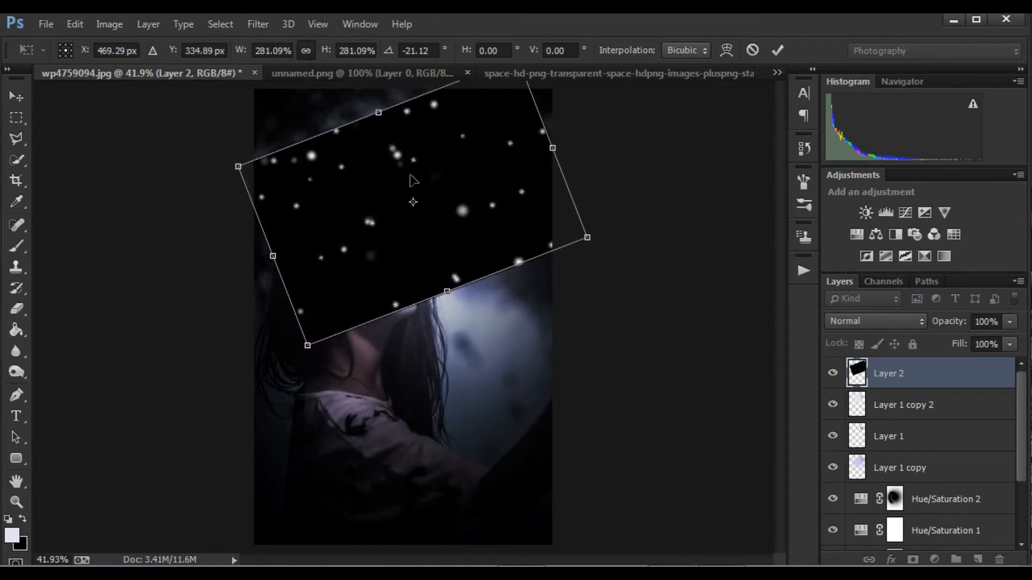
pyautogui.click(777, 50)
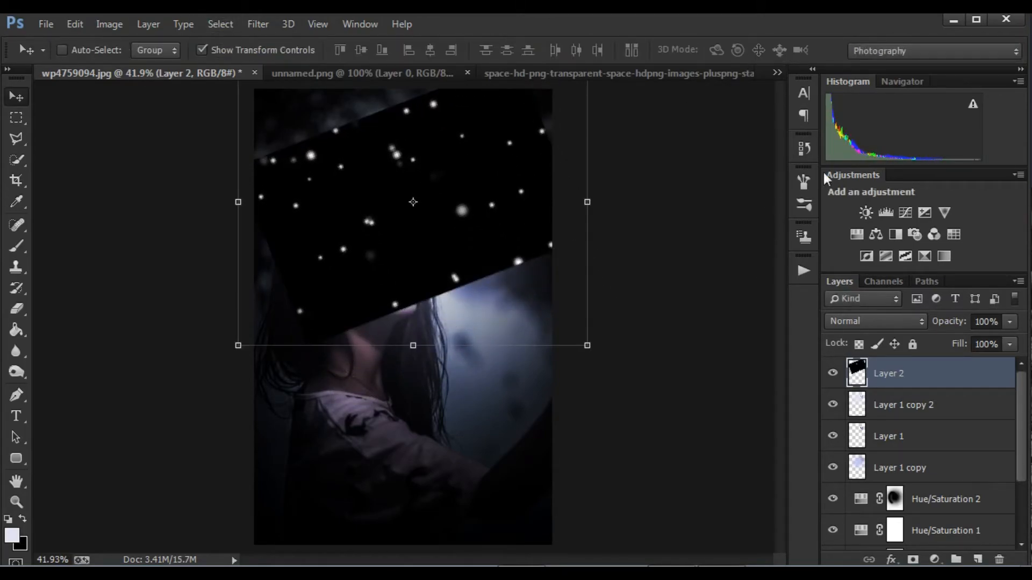
# Step: Set the star layer Layer 2 to the Color Dodge blend mode and softly erase its left and lower stars with a 456 px eraser
pyautogui.click(877, 321)
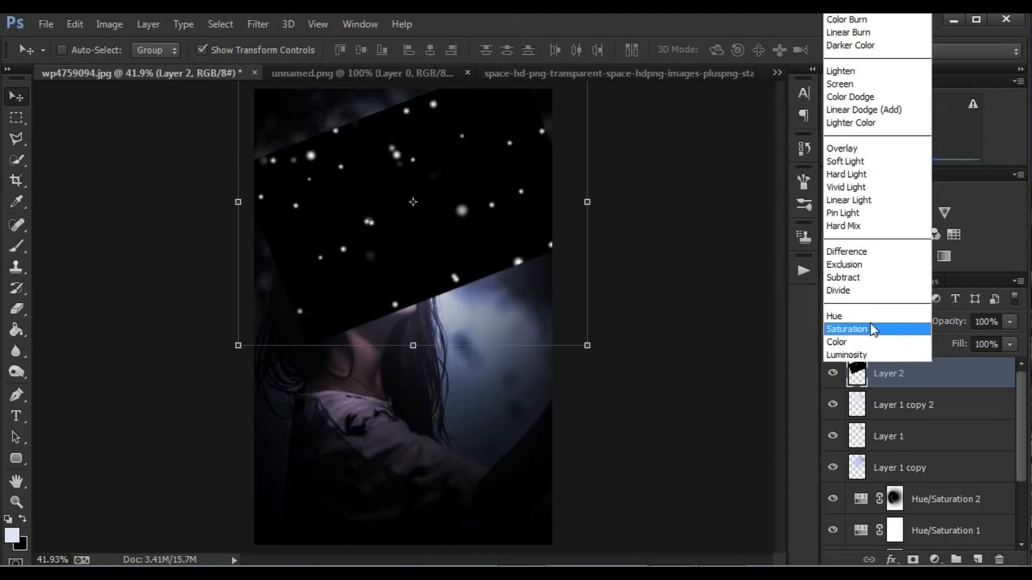
pyautogui.click(867, 100)
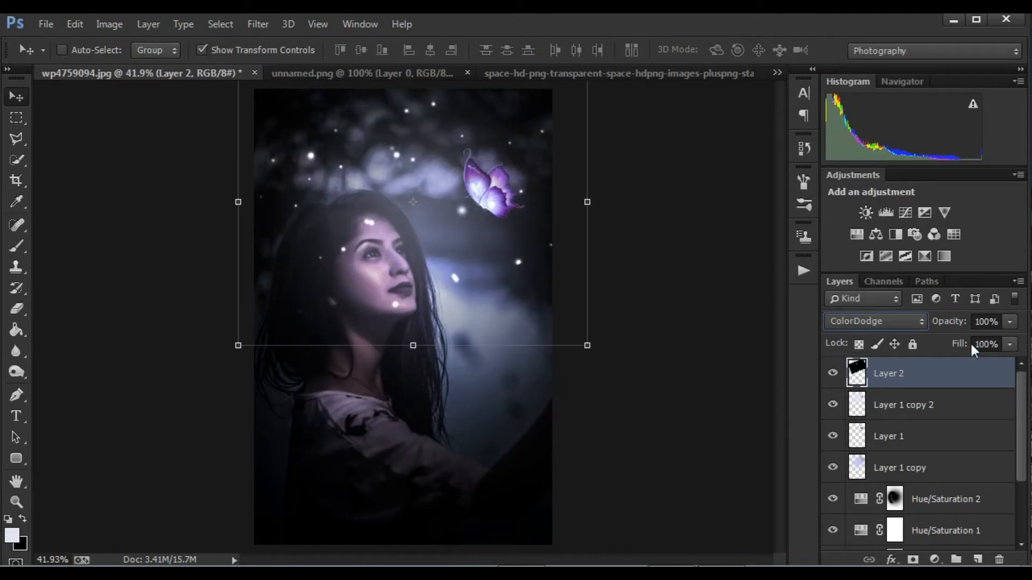
pyautogui.click(17, 501)
pyautogui.moveTo(417, 315); pyautogui.dragTo(406, 314)
pyautogui.hotkey('ctrl', '0')
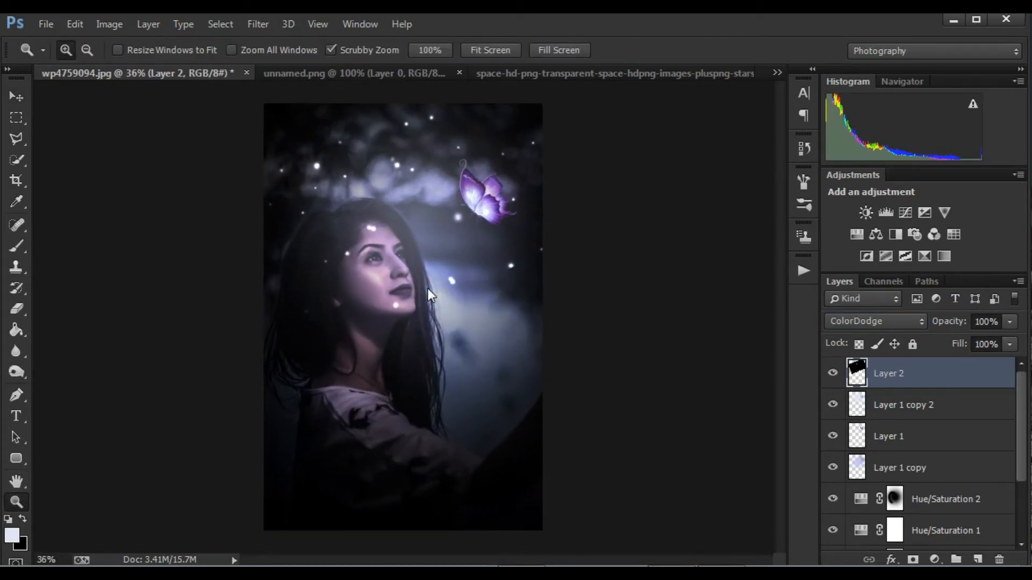
pyautogui.click(17, 310)
pyautogui.moveTo(306, 195)
pyautogui.mouseDown()
pyautogui.moveTo(288, 182)
pyautogui.moveTo(268, 199)
pyautogui.moveTo(266, 154)
pyautogui.moveTo(320, 119)
pyautogui.moveTo(263, 164)
pyautogui.moveTo(221, 220)
pyautogui.moveTo(280, 319)
pyautogui.moveTo(312, 335)
pyautogui.moveTo(303, 283)
pyautogui.moveTo(489, 322)
pyautogui.moveTo(551, 291)
pyautogui.moveTo(535, 308)
pyautogui.moveTo(478, 322)
pyautogui.moveTo(478, 362)
pyautogui.mouseUp()
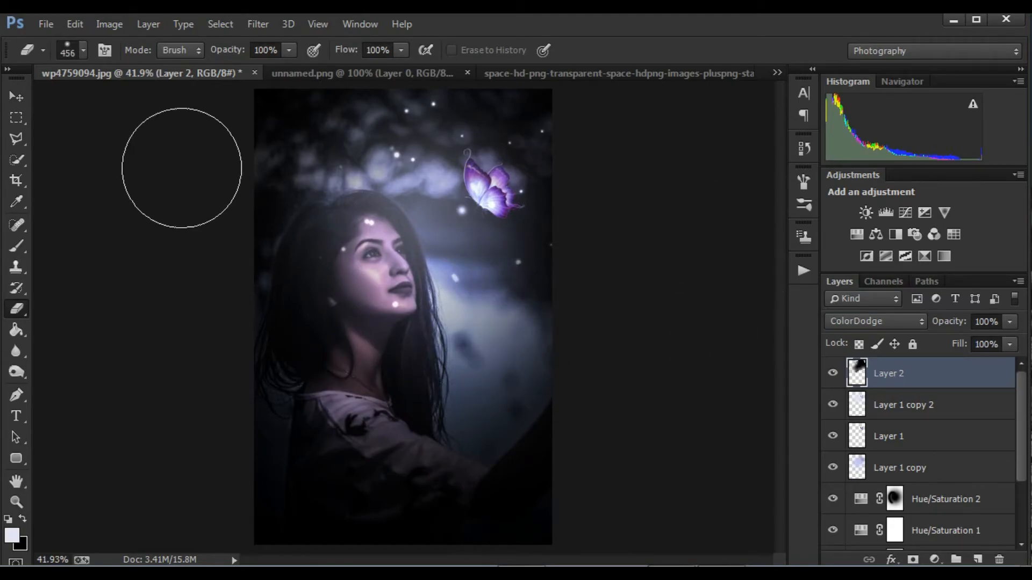
# Step: Merge all visible layers into one and open the Camera Raw Filter for the merged picture
pyautogui.rightClick(922, 379)
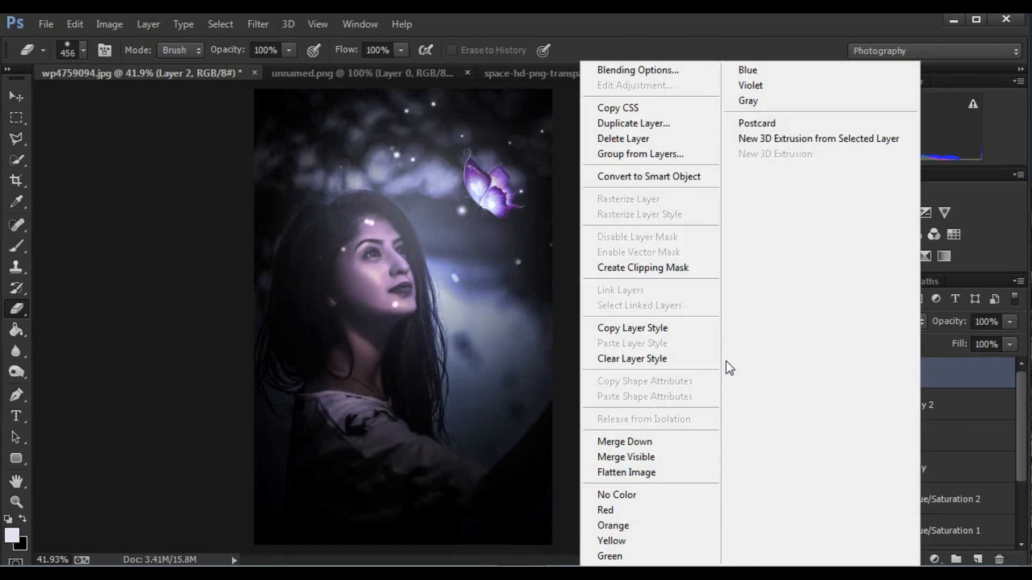
pyautogui.click(612, 458)
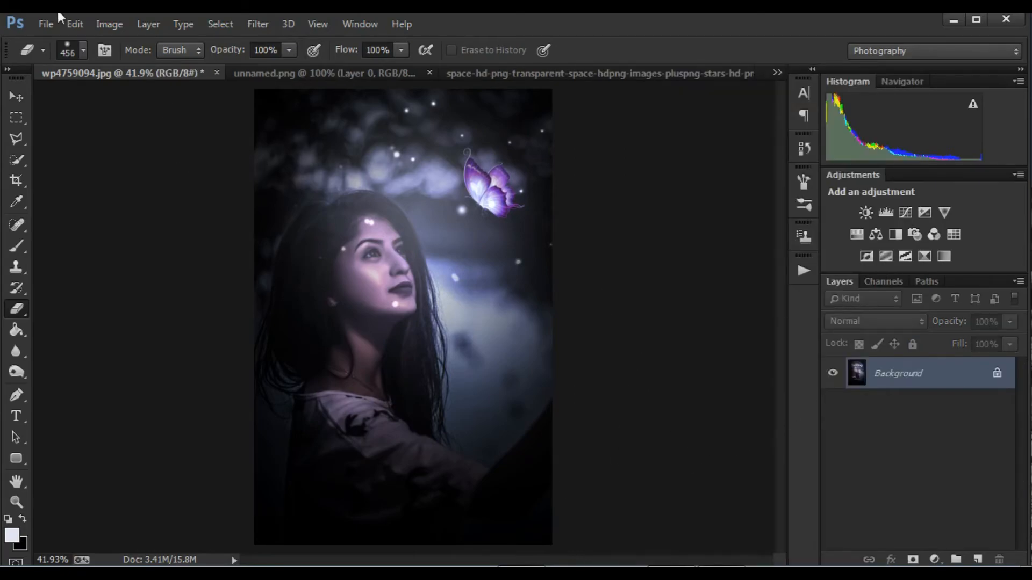
pyautogui.click(255, 25)
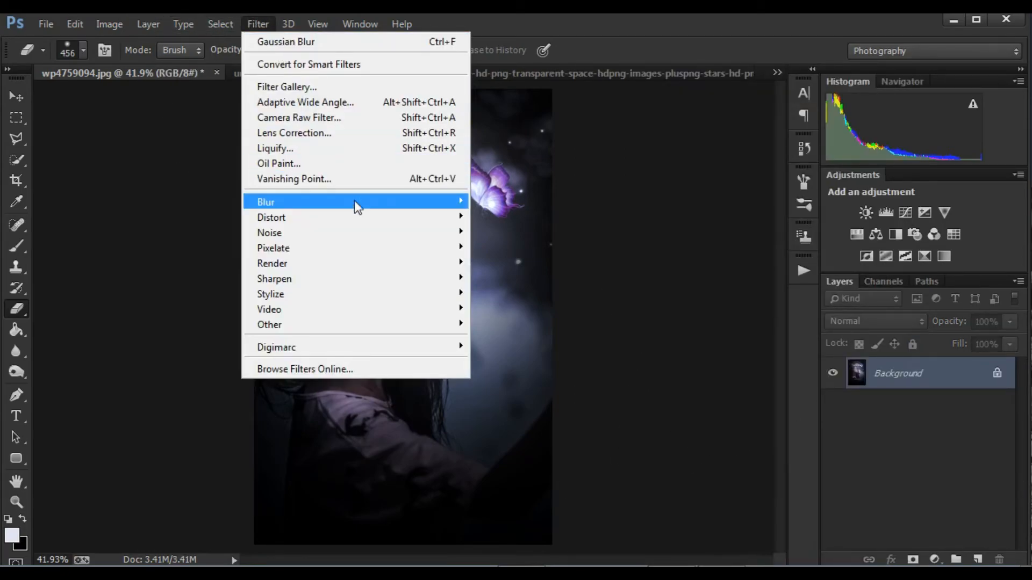
pyautogui.click(334, 123)
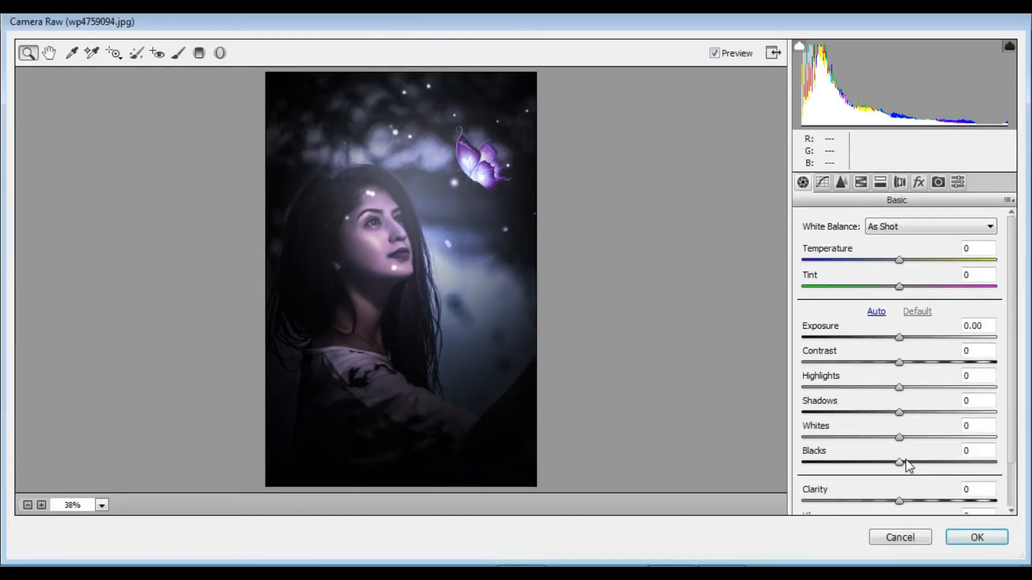
# Step: Set Clarity to +48, Highlights to +51, Exposure to +0.35 and Temperature to -14 in the Camera Raw basic adjustments
pyautogui.moveTo(906, 504); pyautogui.dragTo(950, 505)
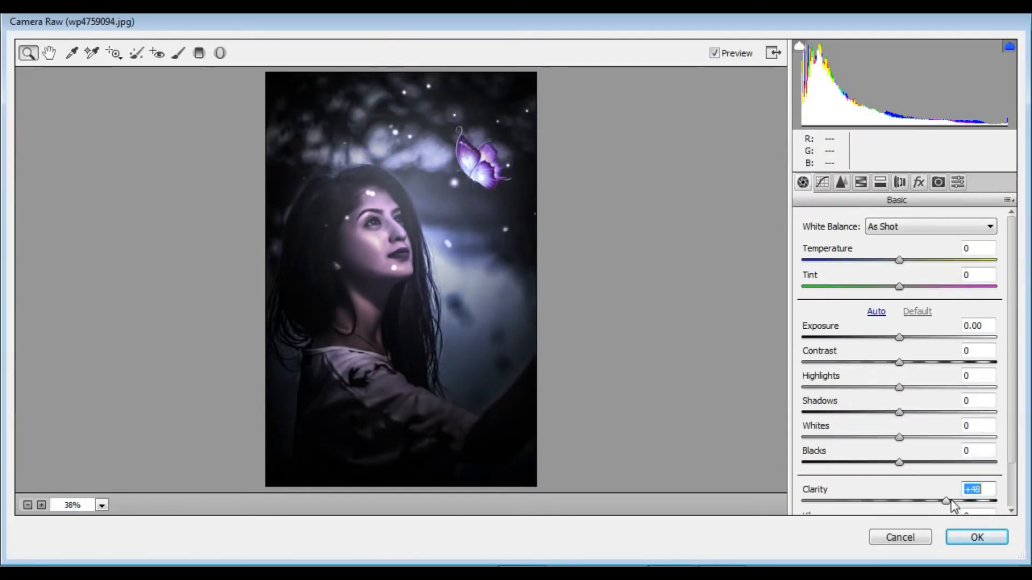
pyautogui.moveTo(913, 394); pyautogui.dragTo(951, 389)
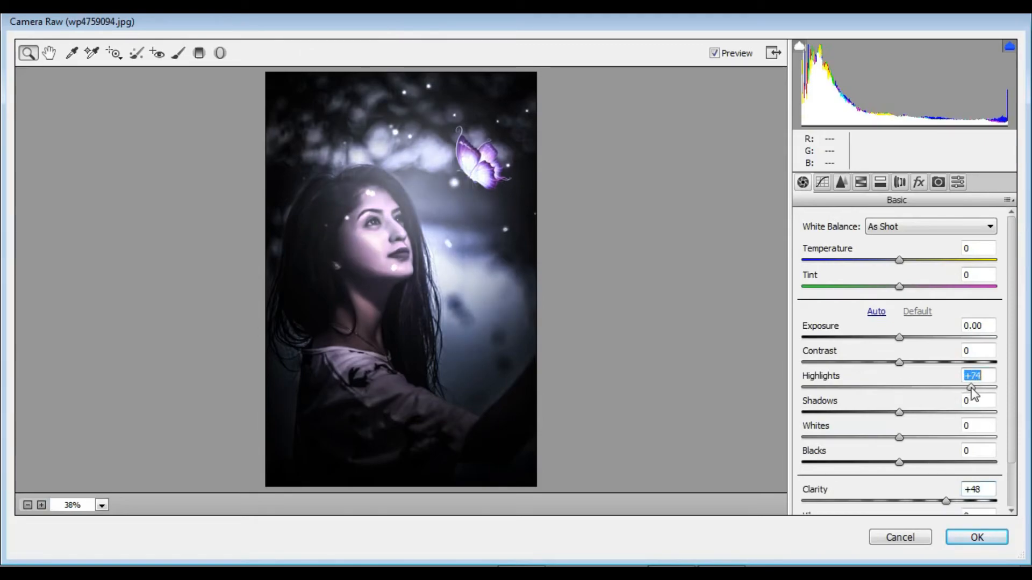
pyautogui.moveTo(898, 338); pyautogui.dragTo(905, 338)
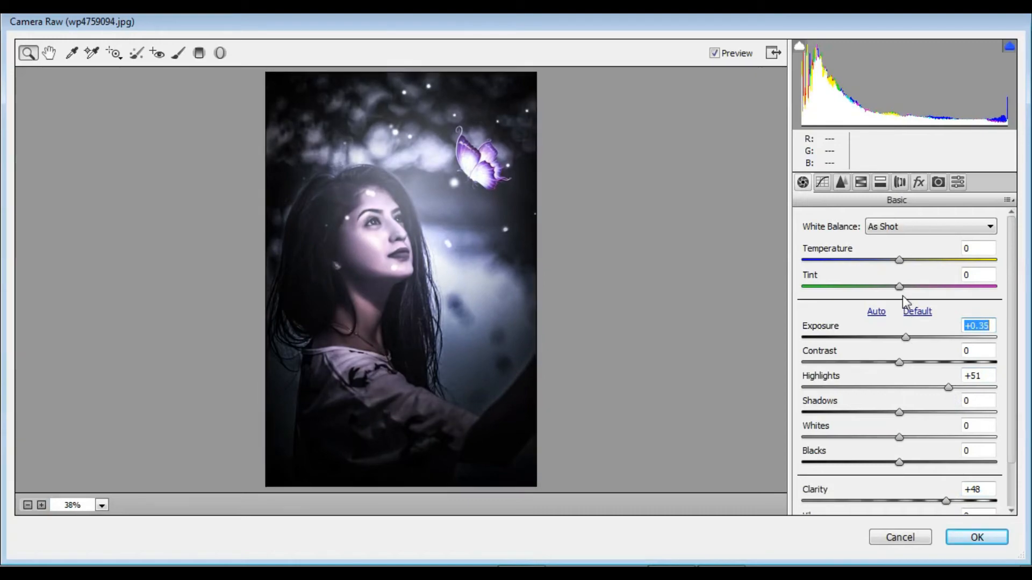
pyautogui.moveTo(898, 261); pyautogui.dragTo(887, 262)
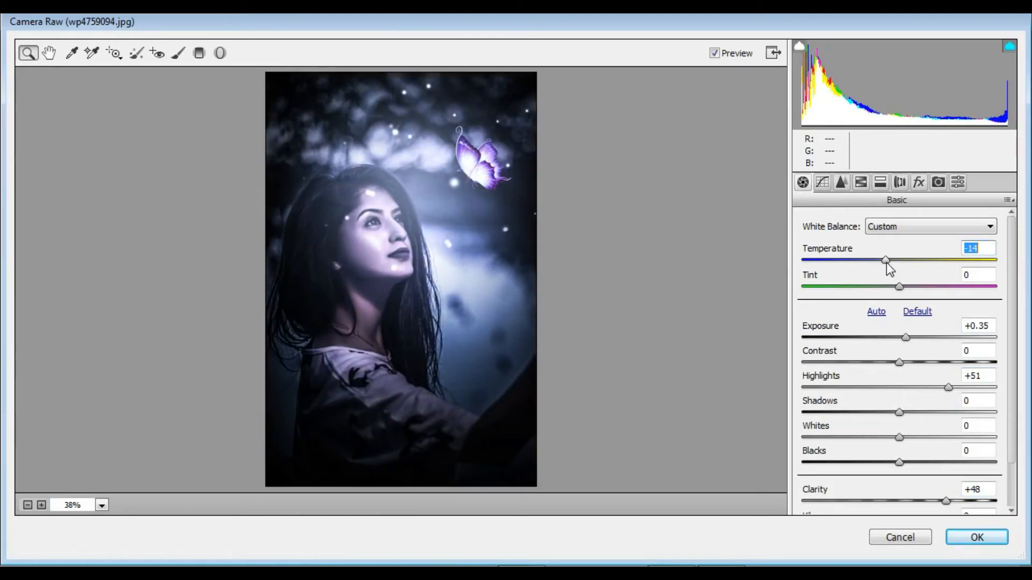
# Step: Set Shadows to +23, Whites to -13 and Vibrance to +14 in the Camera Raw basic adjustments
pyautogui.moveTo(895, 411)
pyautogui.mouseDown()
pyautogui.moveTo(856, 411)
pyautogui.moveTo(956, 411)
pyautogui.moveTo(914, 411)
pyautogui.mouseUp()
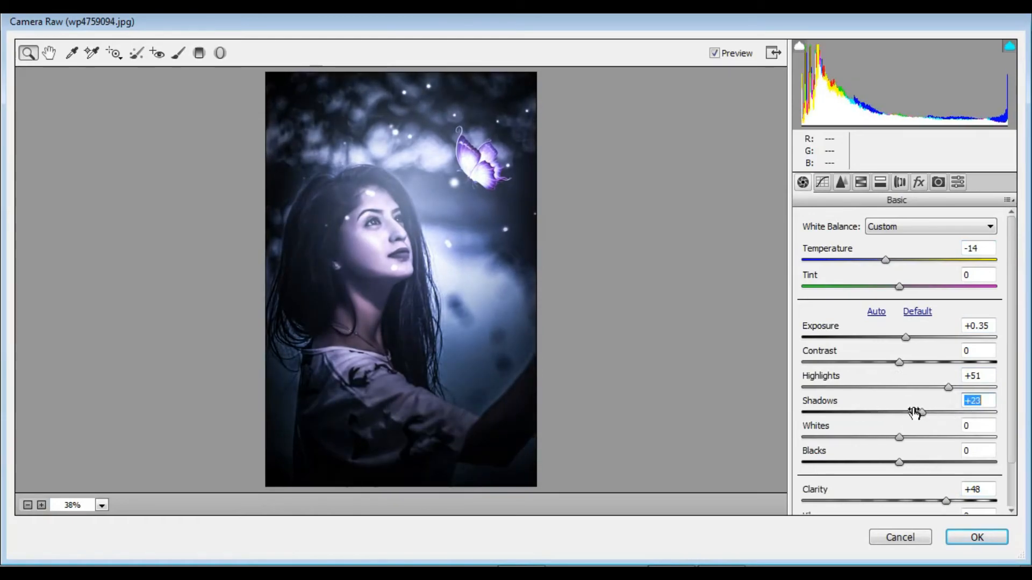
pyautogui.moveTo(908, 436); pyautogui.dragTo(887, 438)
pyautogui.scroll(-2, 897, 482)
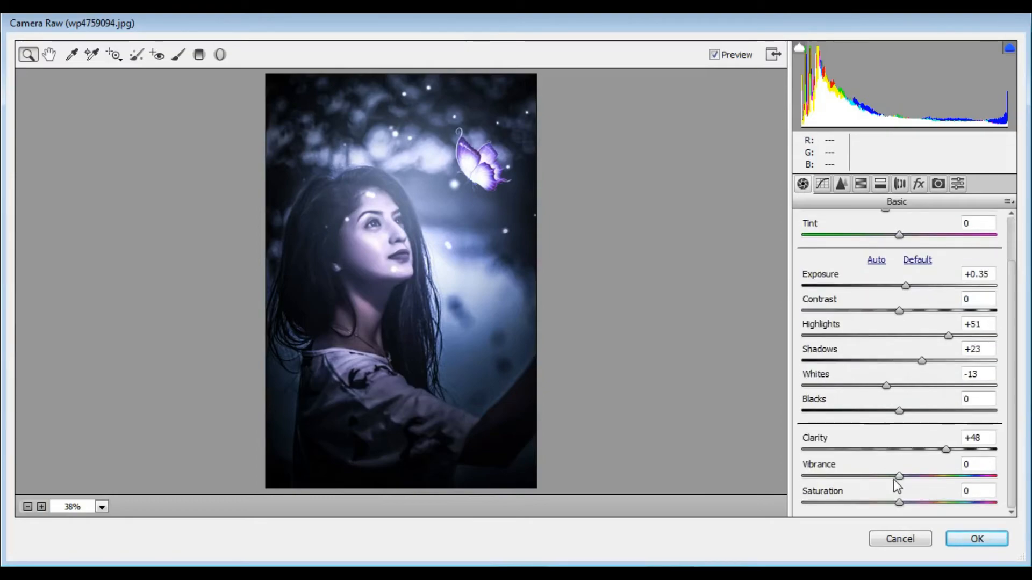
pyautogui.moveTo(904, 476)
pyautogui.mouseDown()
pyautogui.moveTo(944, 473)
pyautogui.moveTo(912, 476)
pyautogui.mouseUp()
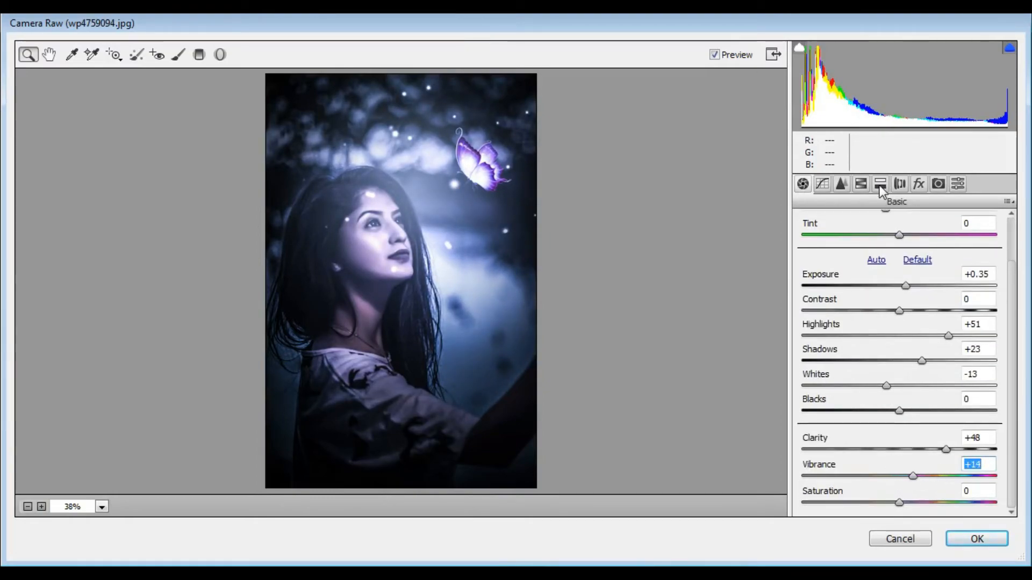
# Step: Tint the highlights blue with the Split Toning hue and saturation, and return to the basic adjustments
pyautogui.click(861, 184)
pyautogui.click(879, 184)
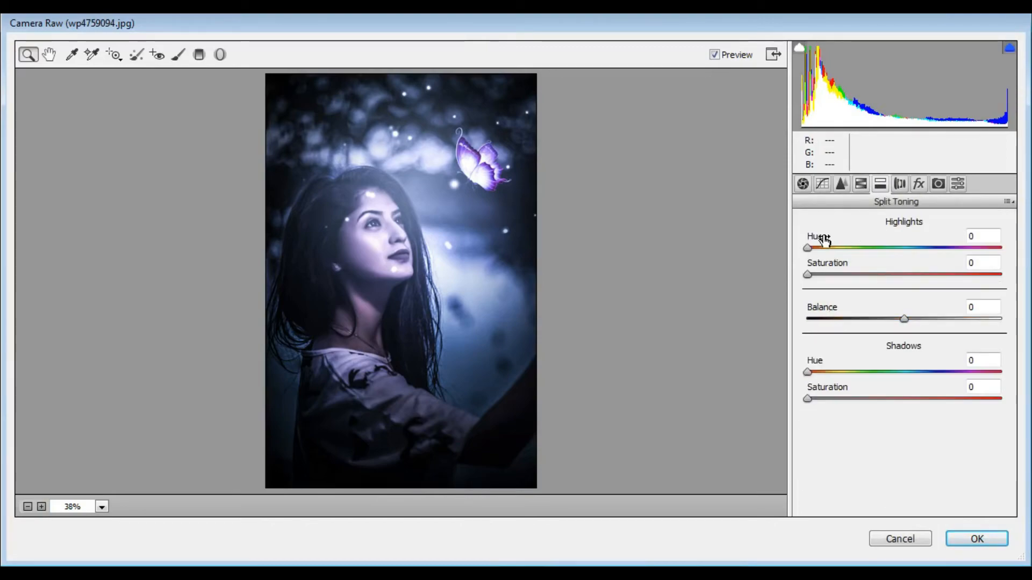
pyautogui.moveTo(814, 246); pyautogui.dragTo(921, 263)
pyautogui.moveTo(808, 274); pyautogui.dragTo(900, 274)
pyautogui.click(802, 184)
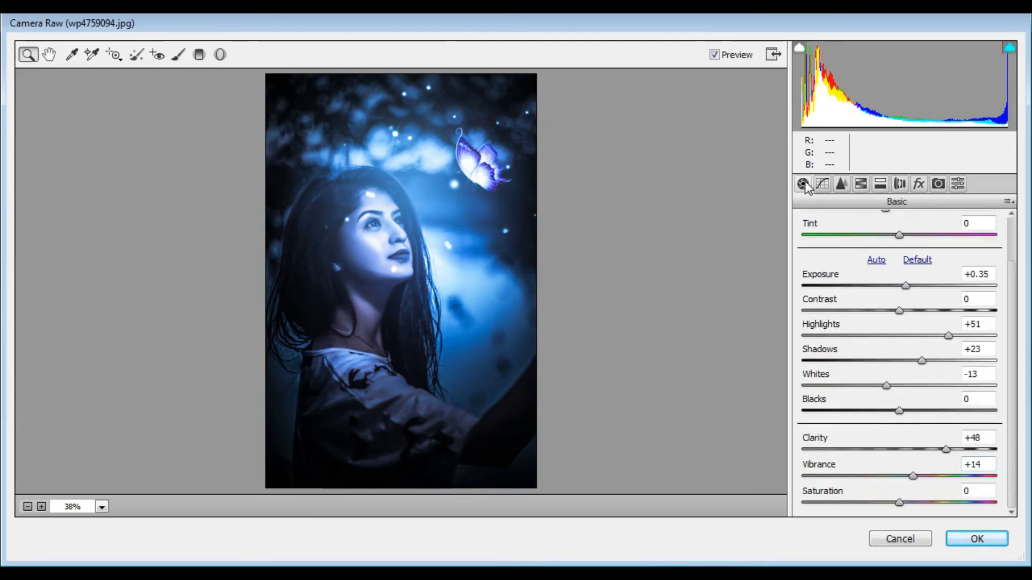
# Step: Set the parametric tone curve to Highlights +5, Lights +1, Darks -15 and Shadows +38
pyautogui.click(822, 184)
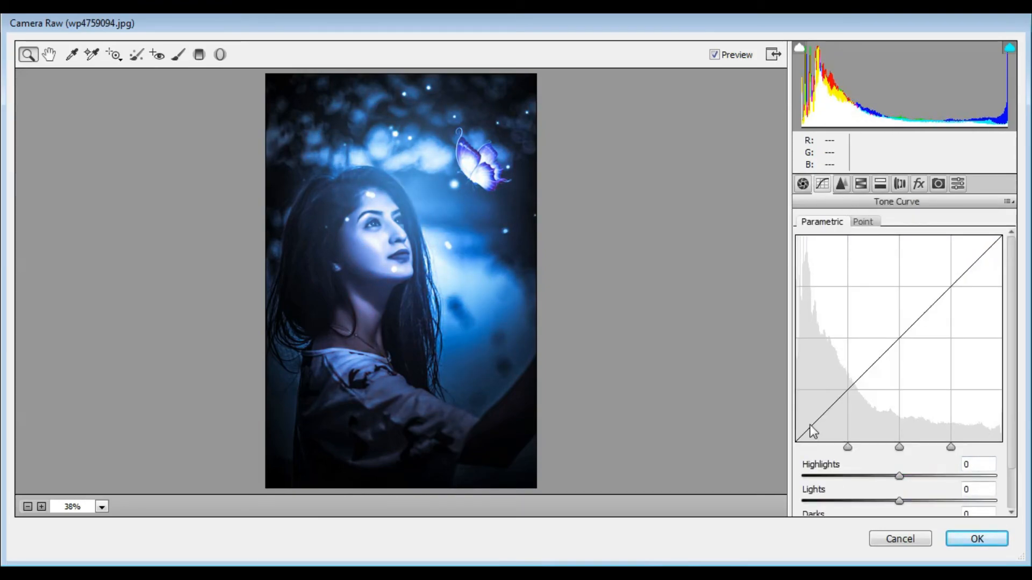
pyautogui.moveTo(900, 479); pyautogui.dragTo(949, 489)
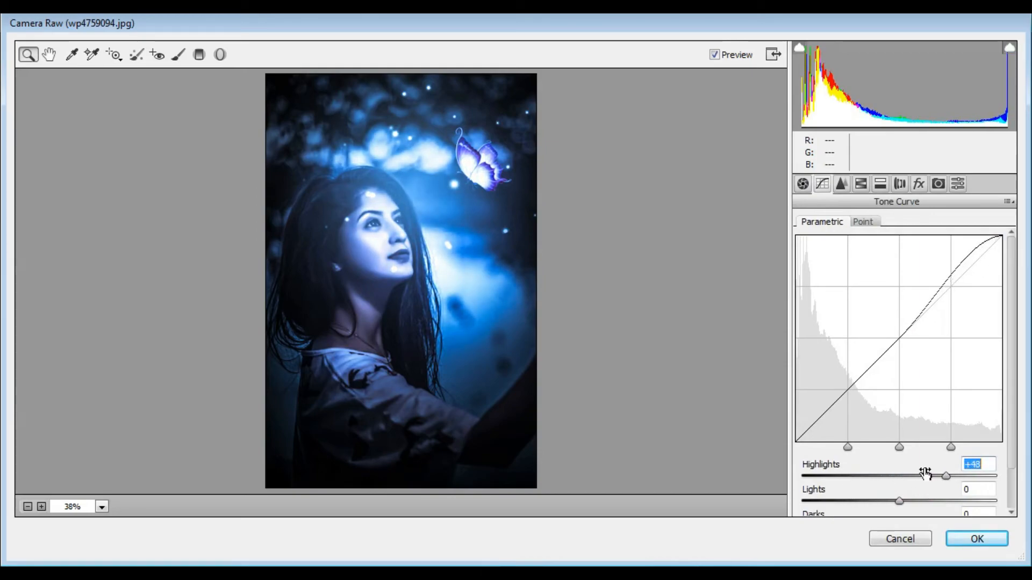
pyautogui.scroll(-2, 926, 473)
pyautogui.moveTo(914, 429); pyautogui.dragTo(902, 427)
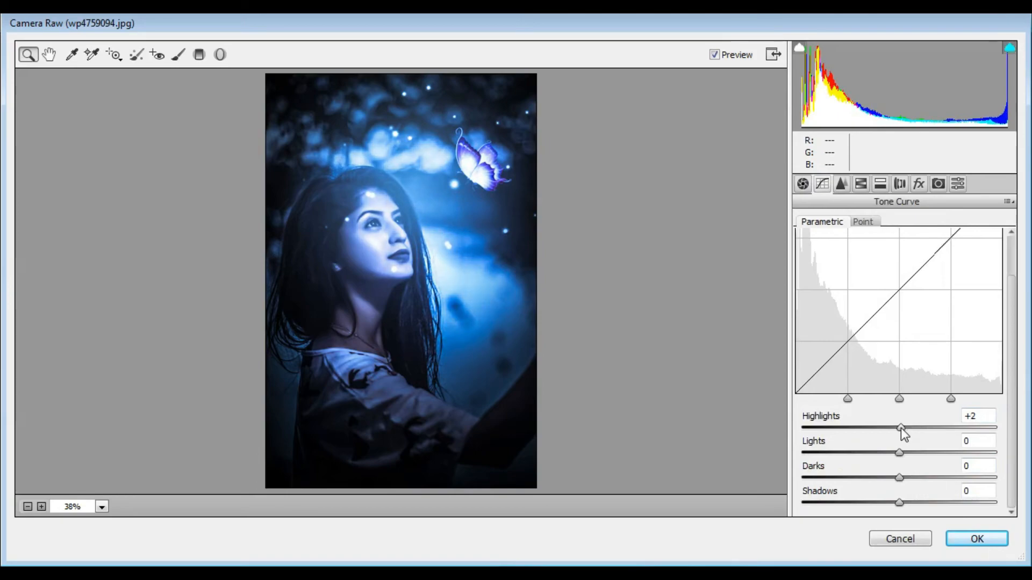
pyautogui.moveTo(897, 453); pyautogui.dragTo(936, 501)
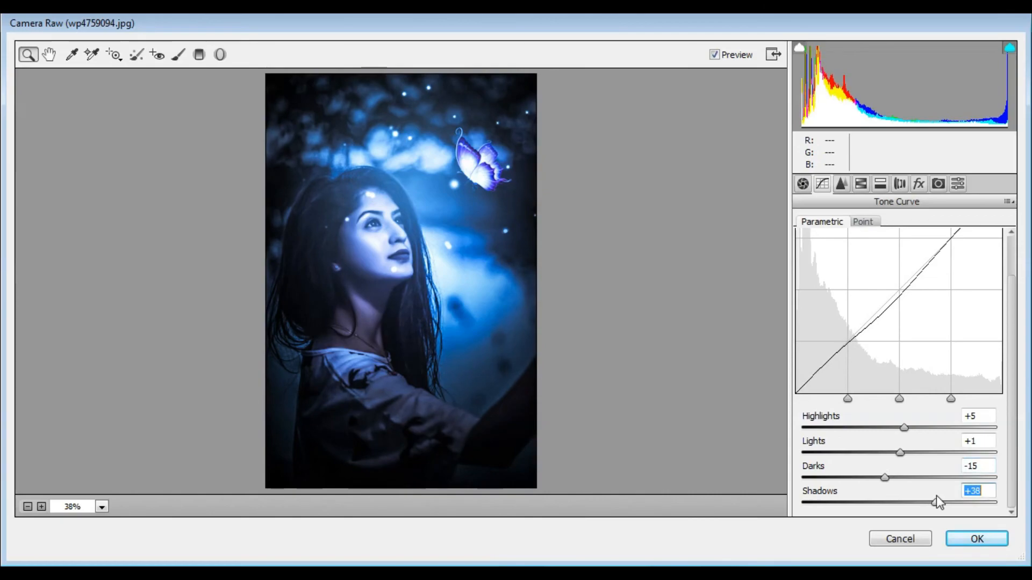
# Step: Set the sharpening Amount to 37 and Masking to 10 in the Camera Raw detail adjustments, and apply the filter
pyautogui.click(841, 184)
pyautogui.moveTo(807, 246); pyautogui.dragTo(839, 249)
pyautogui.click(378, 215)
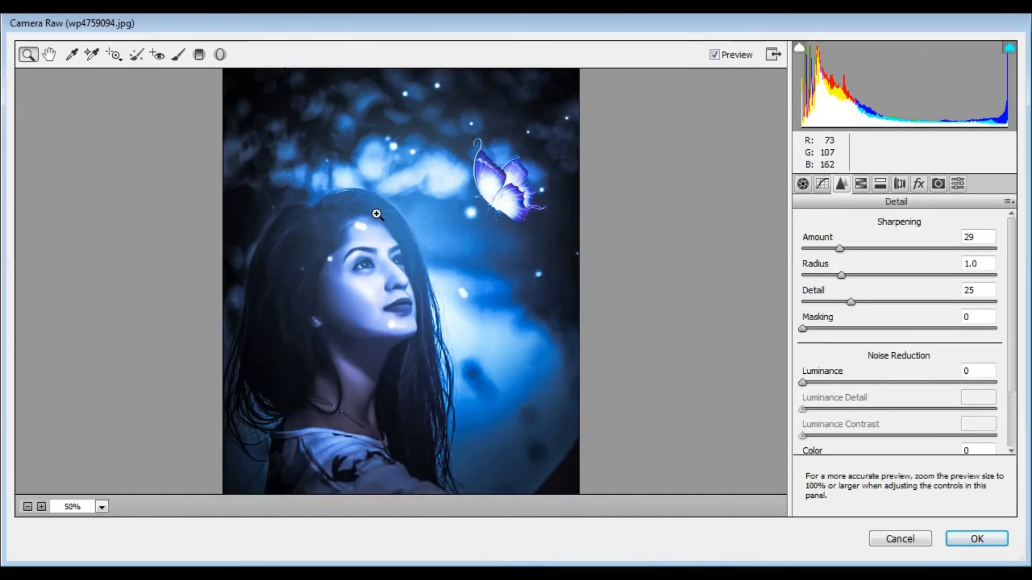
pyautogui.click(381, 261)
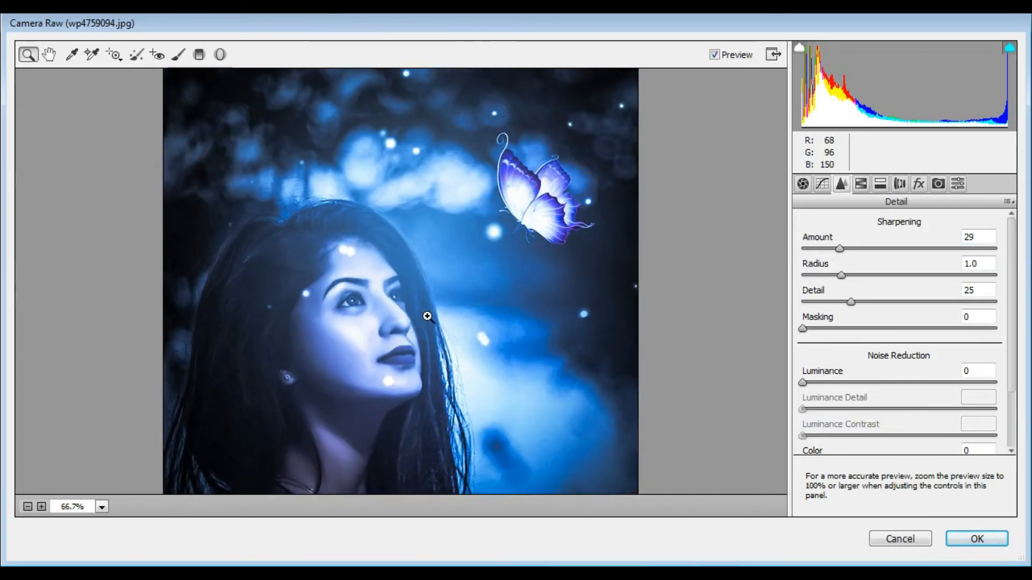
pyautogui.moveTo(844, 251); pyautogui.dragTo(856, 250)
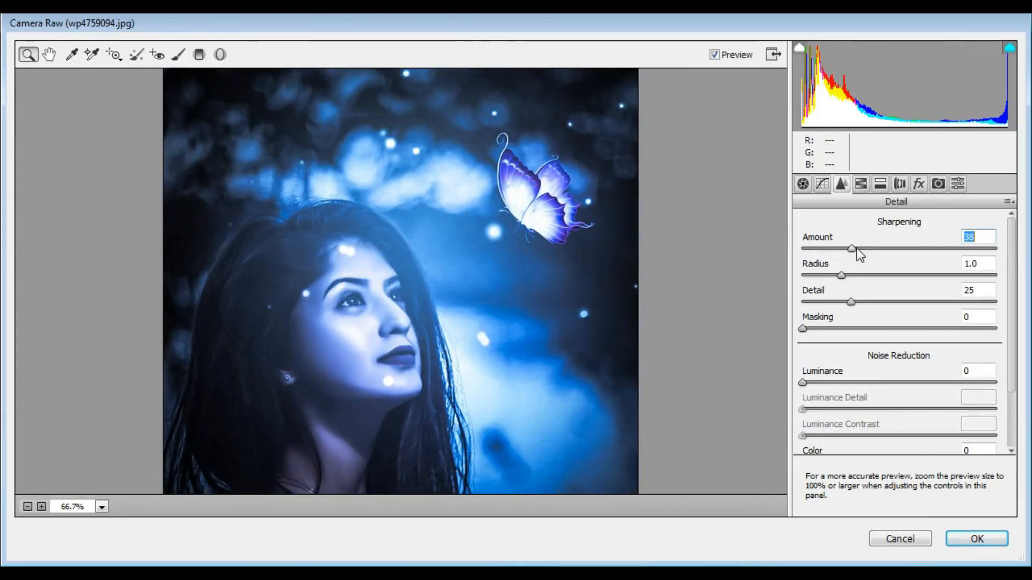
pyautogui.moveTo(802, 327); pyautogui.dragTo(821, 327)
pyautogui.click(426, 297)
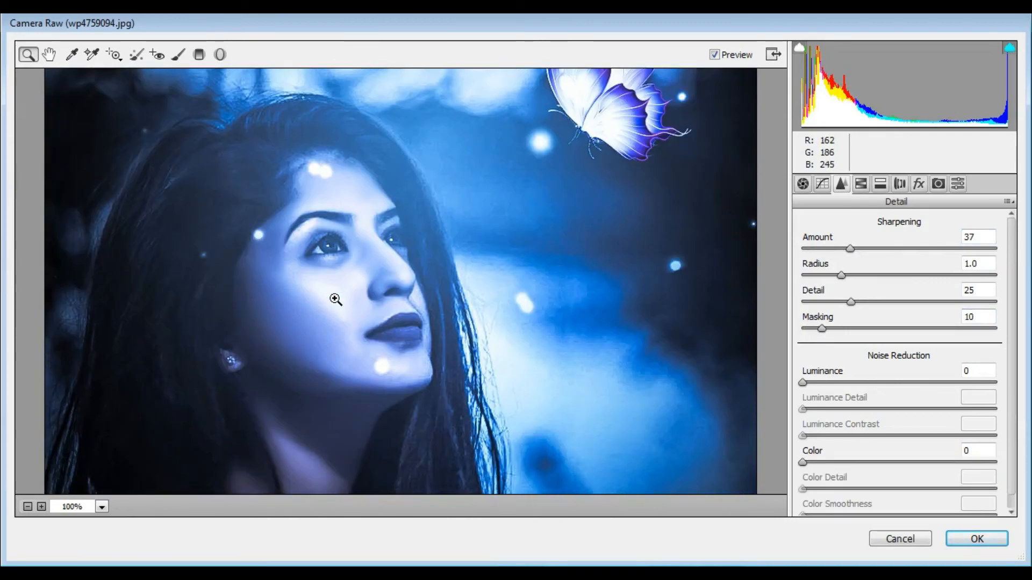
pyautogui.rightClick(358, 274)
pyautogui.click(428, 359)
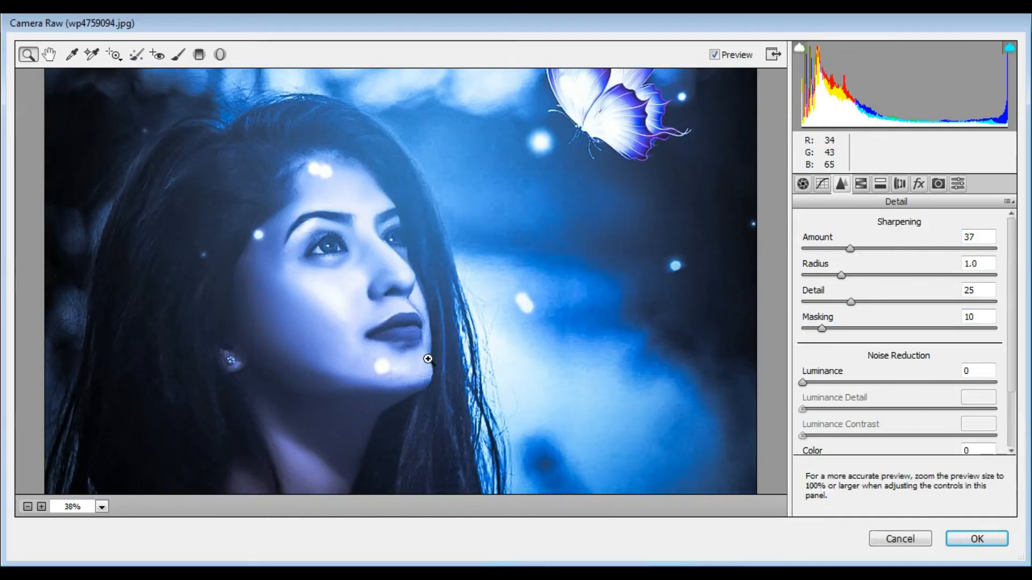
pyautogui.click(972, 539)
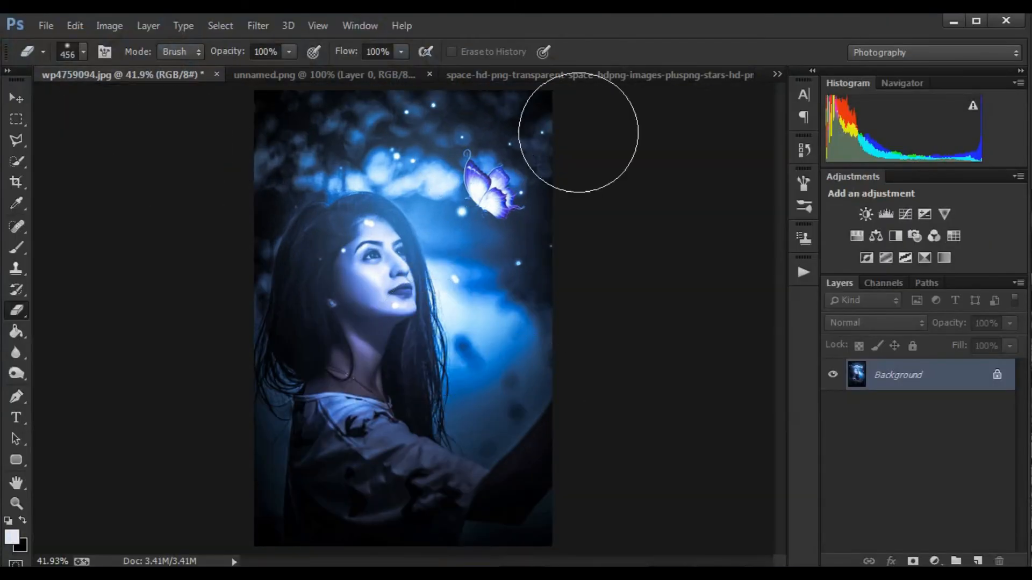
pyautogui.click(17, 503)
pyautogui.moveTo(439, 253); pyautogui.dragTo(452, 281)
pyautogui.rightClick(452, 281)
pyautogui.click(489, 294)
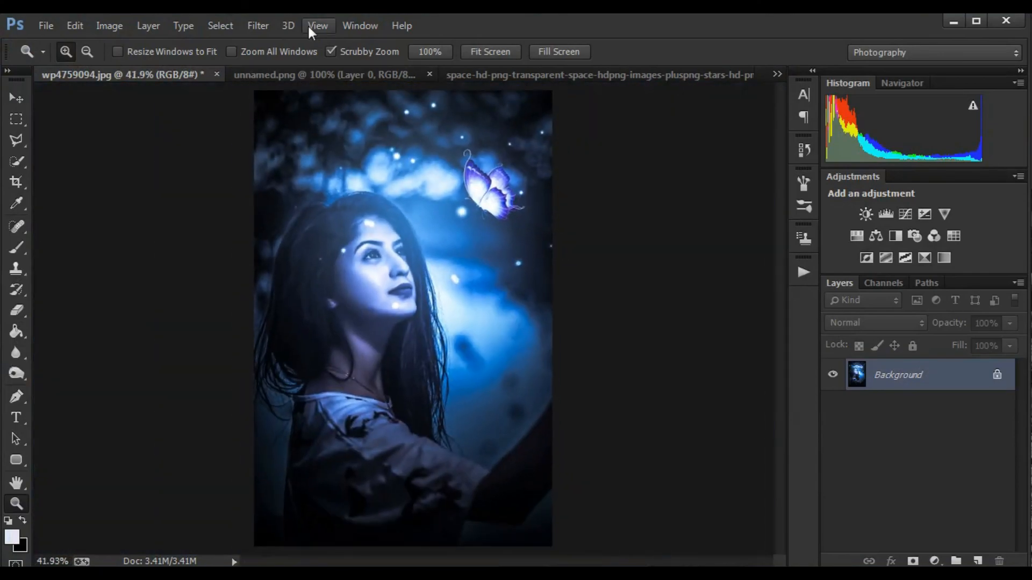